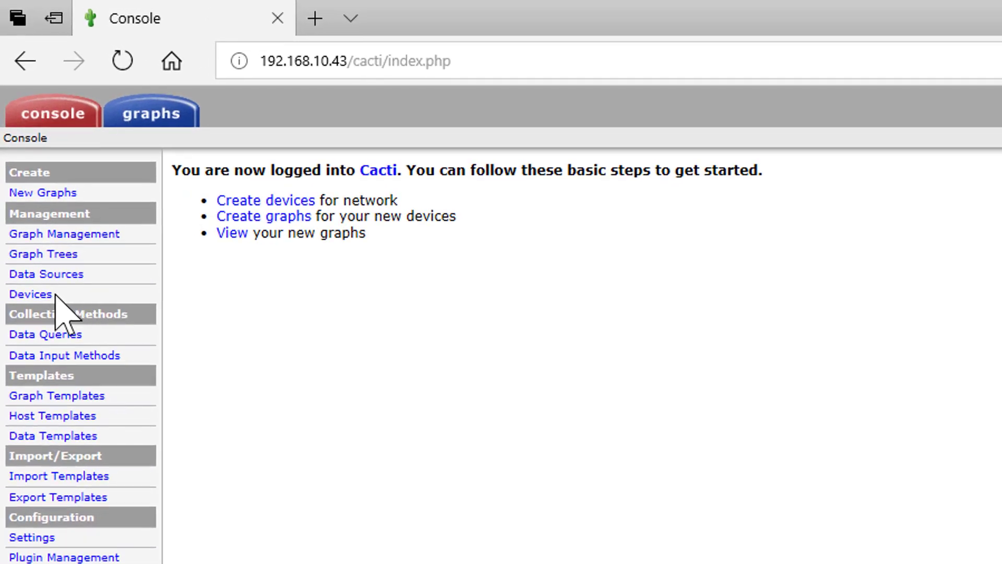
Step: Start a new device with description BKHSW07, hostname 192.168.10.17 and the Cisco Router host template
click(37, 296)
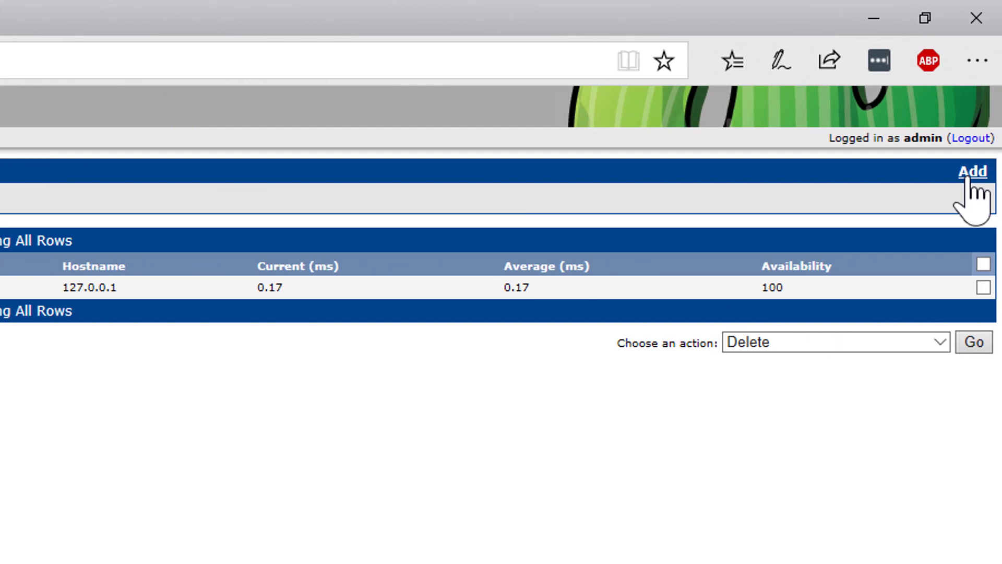
click(969, 179)
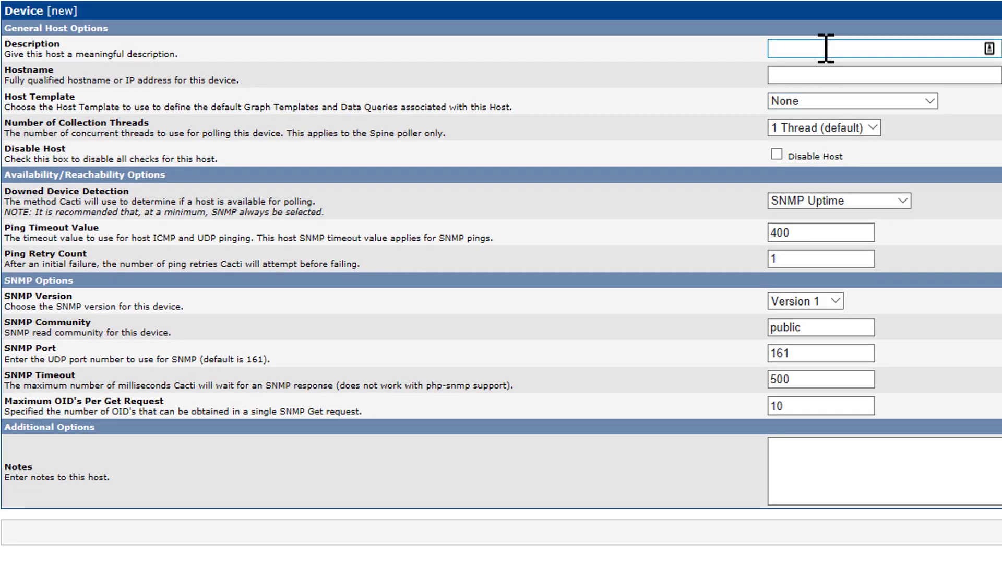
click(825, 48)
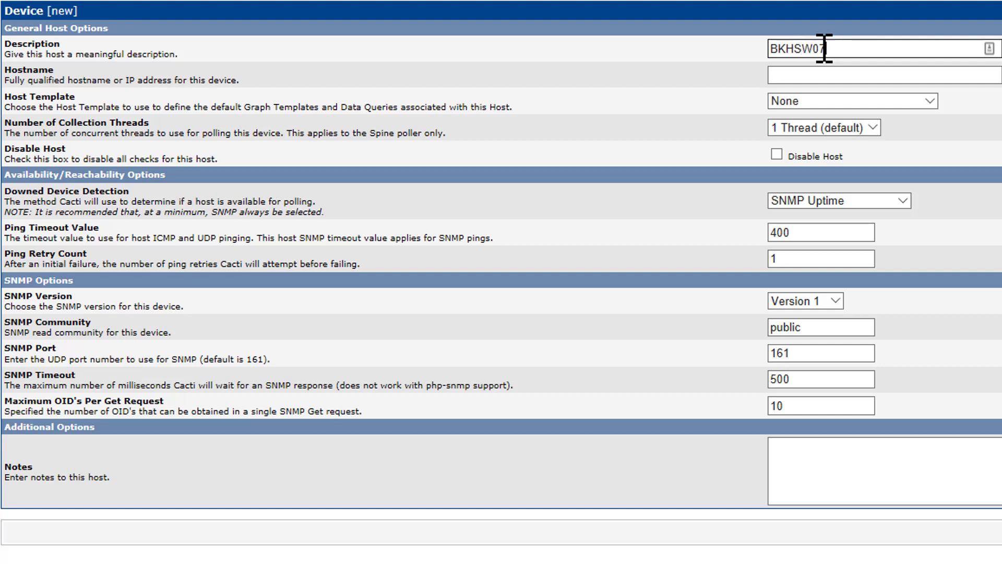
key(Tab)
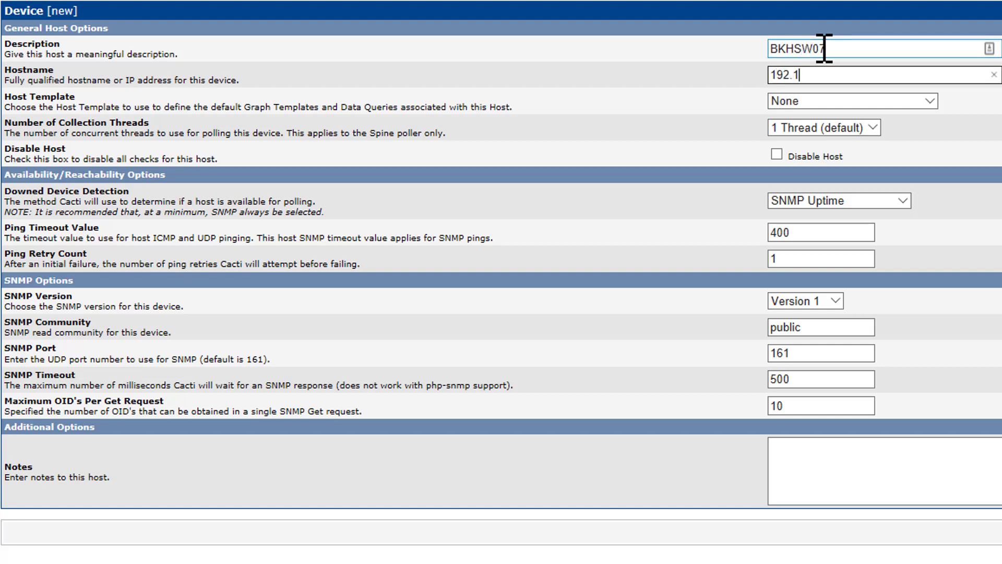
text(192.168.10.17)
click(866, 100)
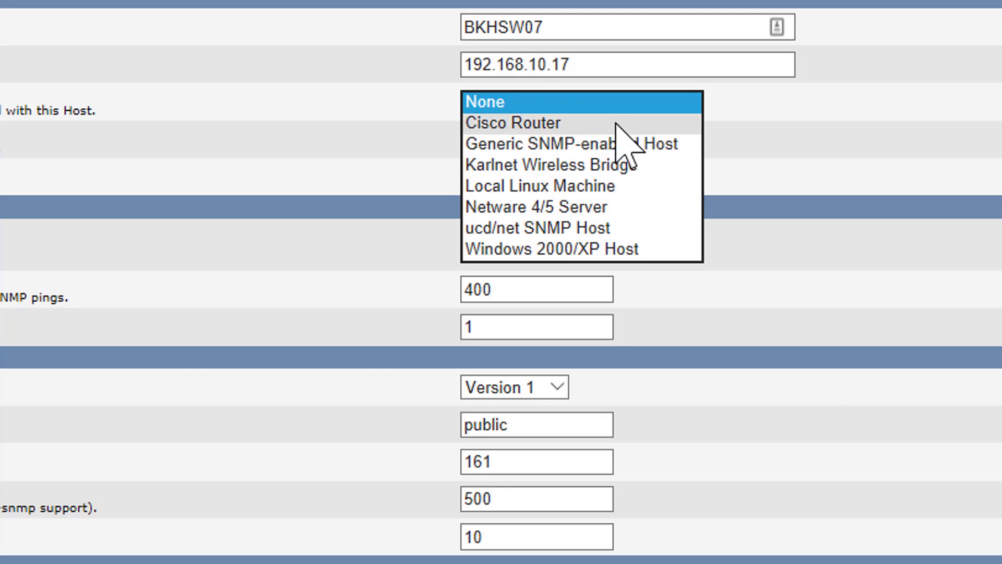
click(590, 125)
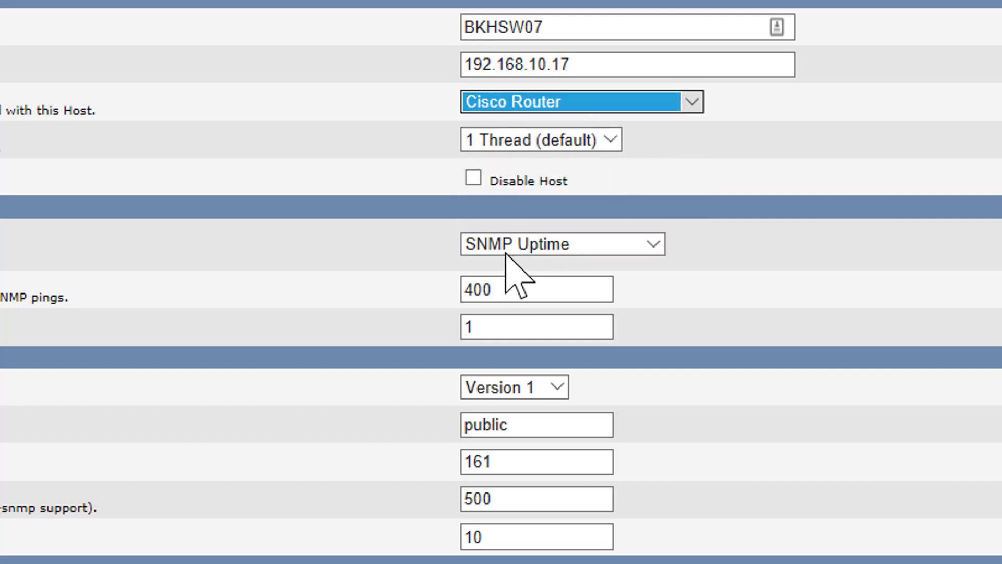
Step: Review the device's SNMP community, then switch to the text editor to examine the switch's SNMP and access-list commands and return to Cacti
click(499, 292)
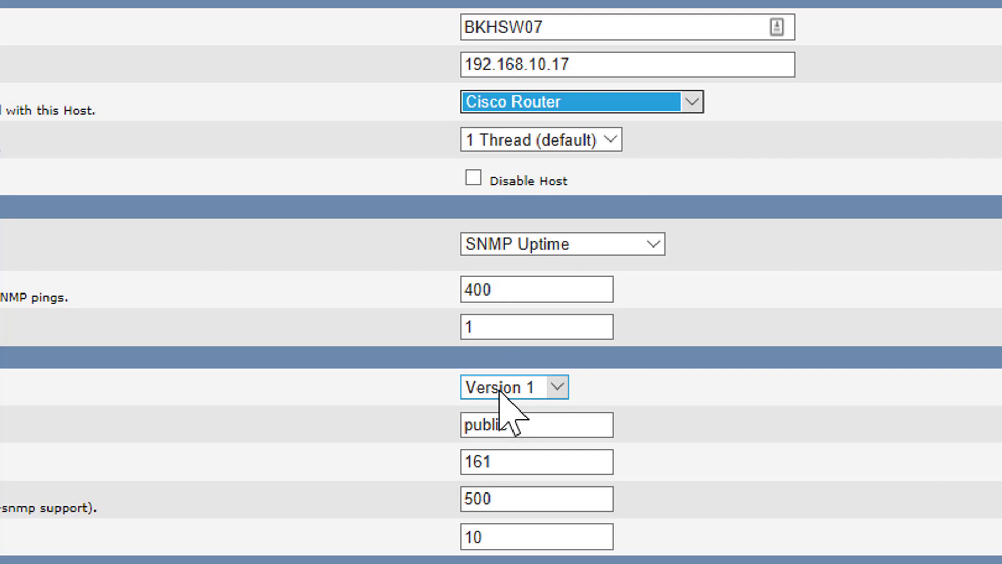
double_click(503, 423)
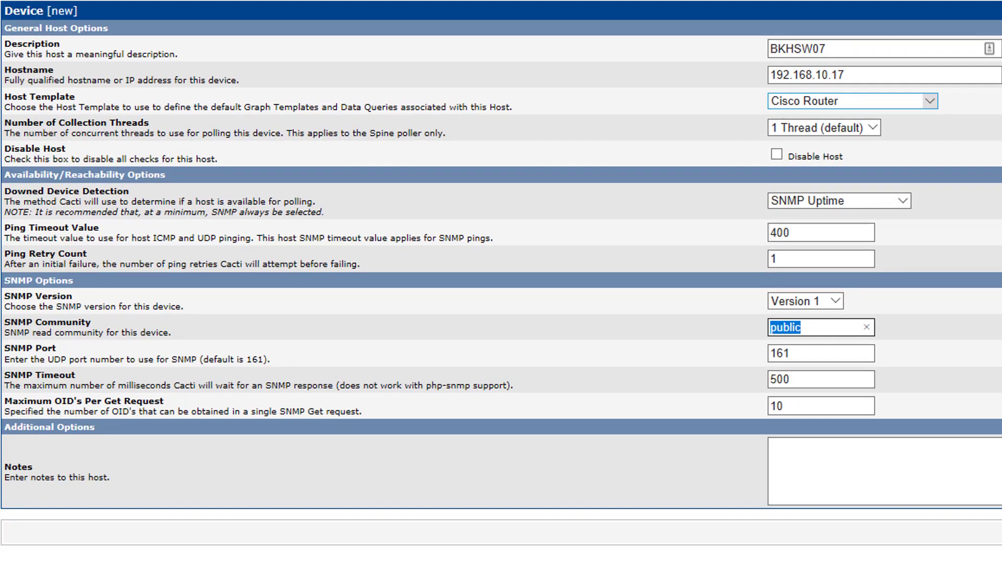
key(alt+Tab)
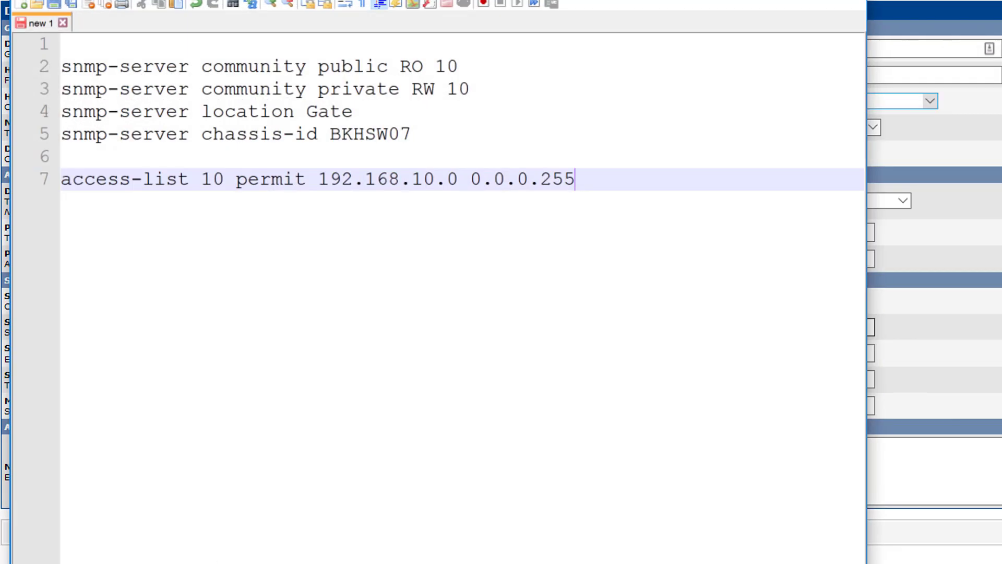
click(456, 157)
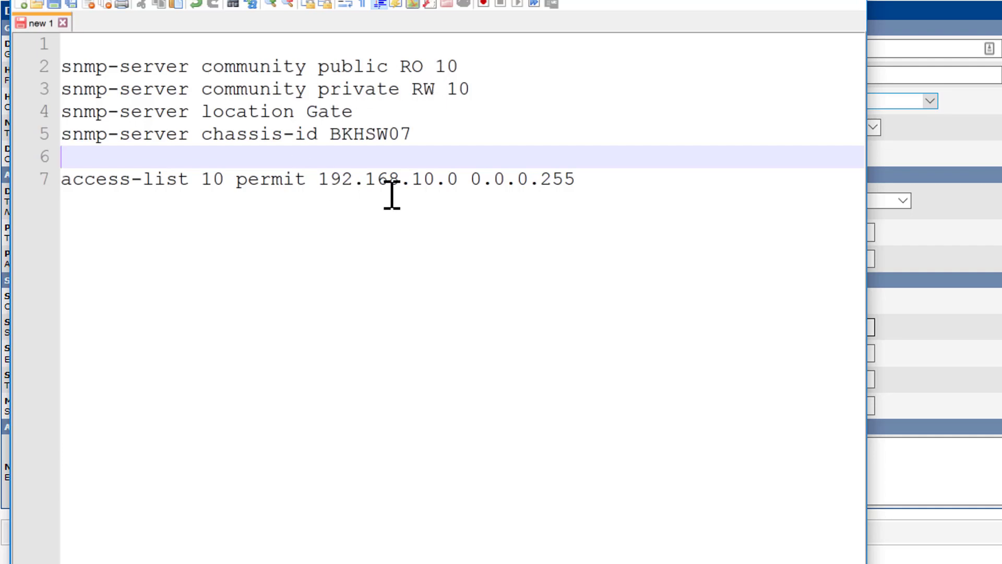
drag(73, 49, 36, 192)
click(16, 191)
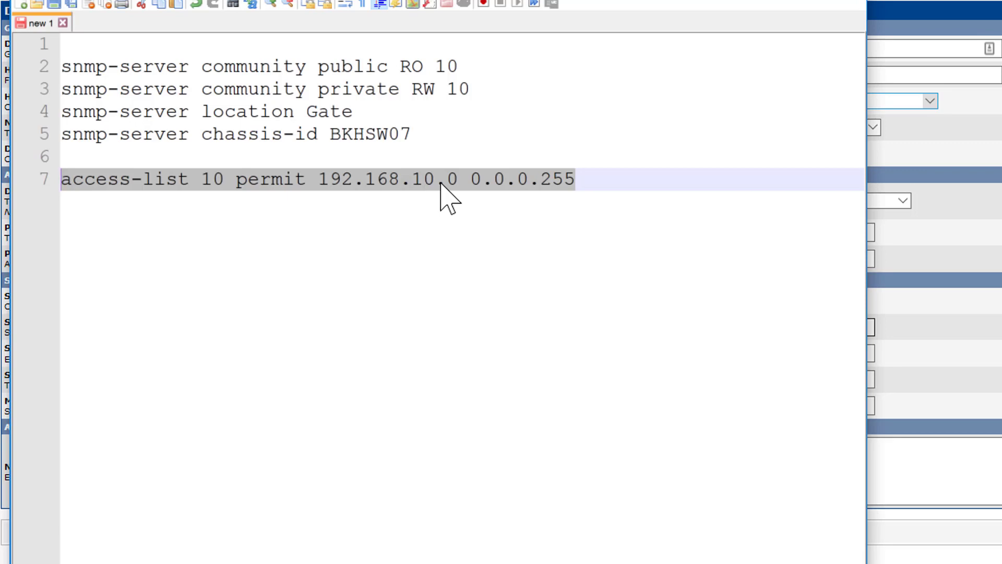
drag(64, 68, 452, 69)
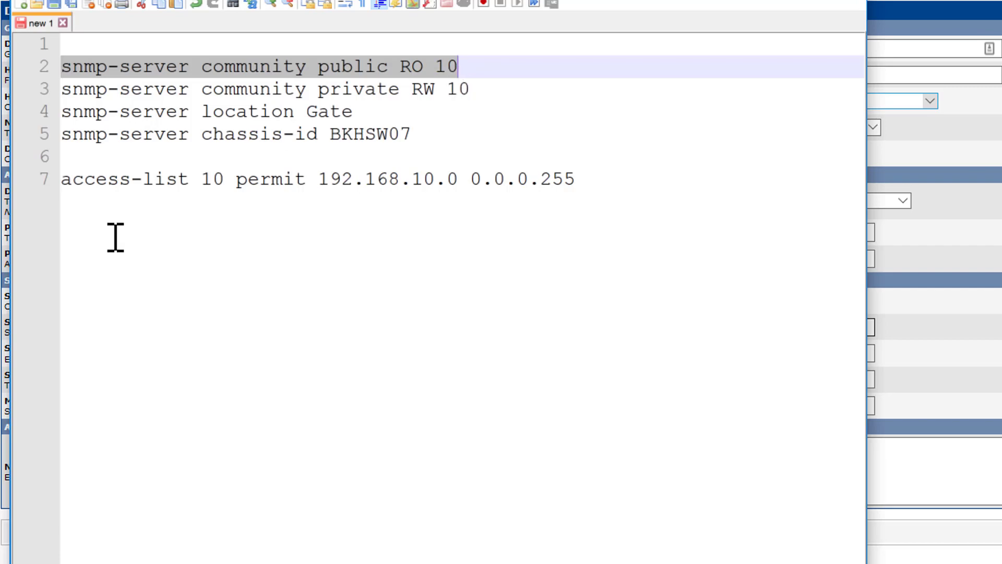
drag(469, 89, 40, 86)
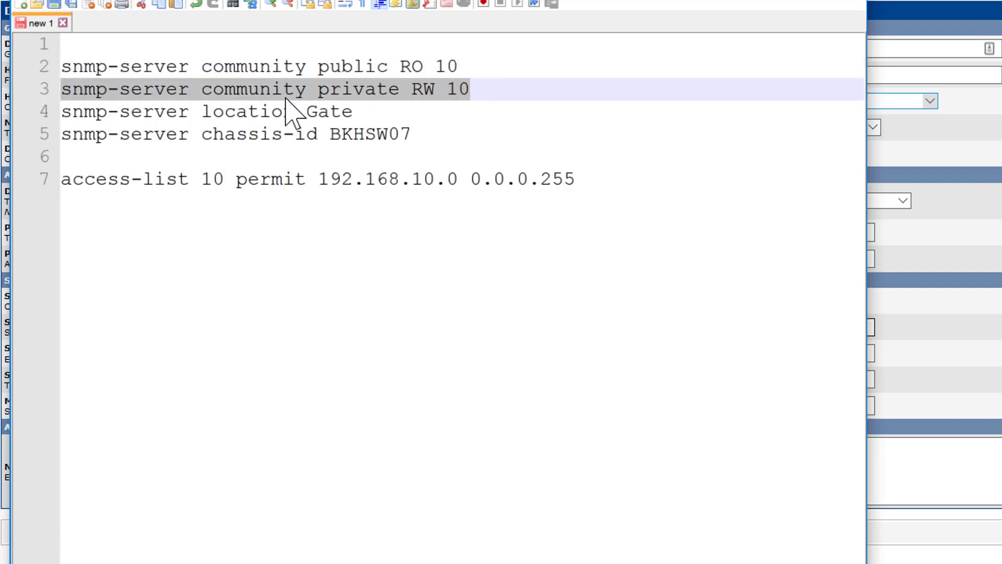
drag(360, 110, 69, 111)
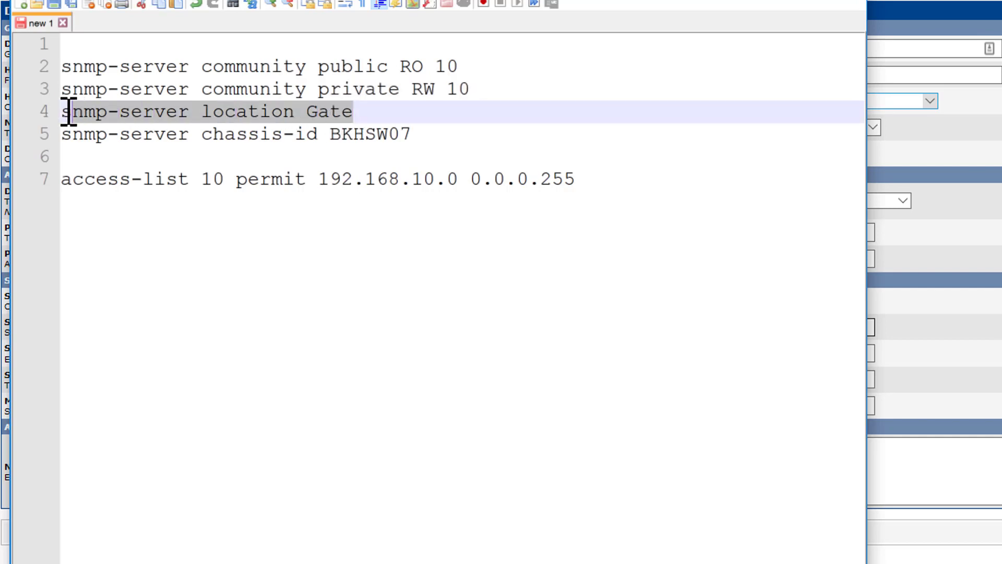
drag(423, 133, 52, 135)
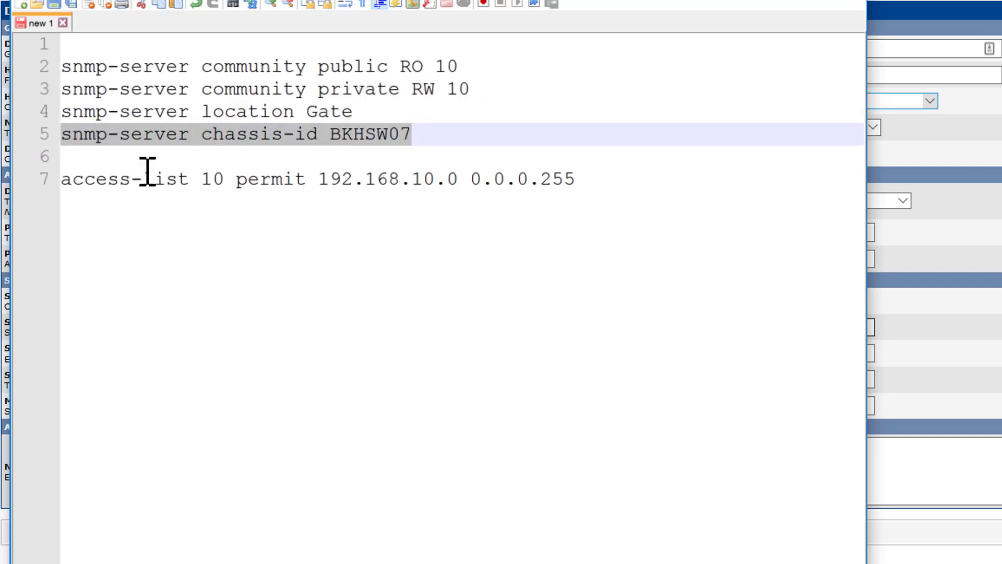
key(alt+Tab)
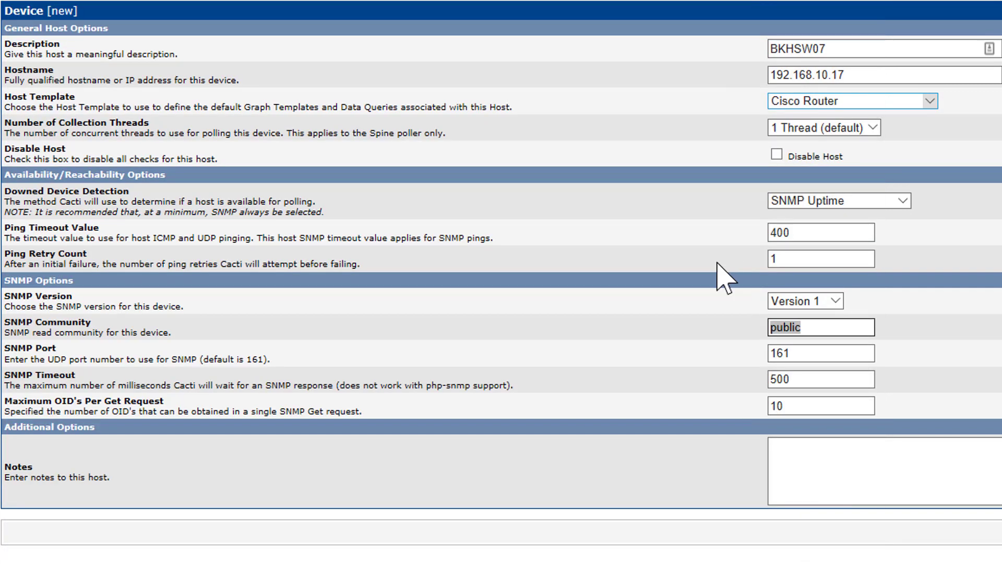
Step: Enter the note "notes go here" for the host and create the device
click(837, 449)
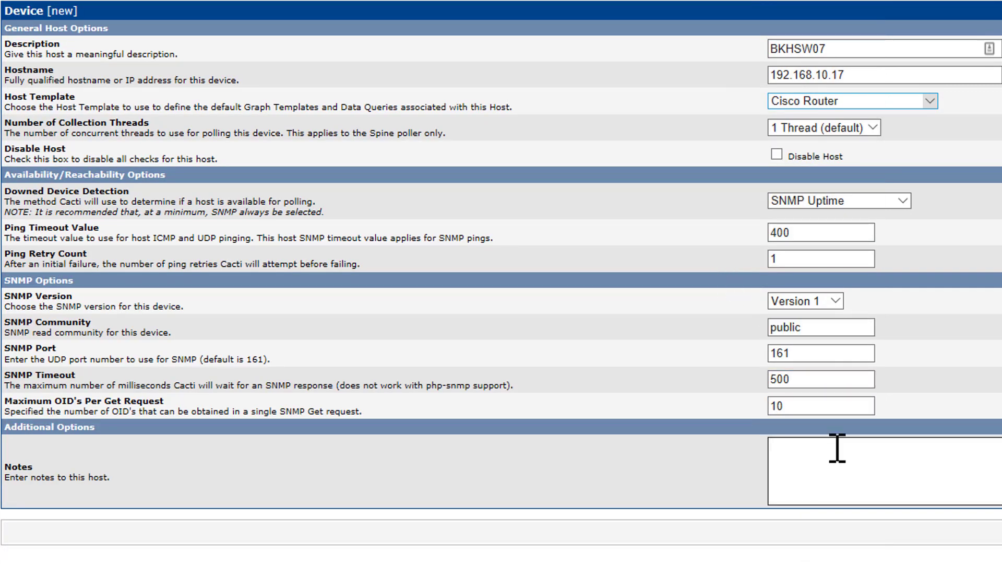
text(notes go here)
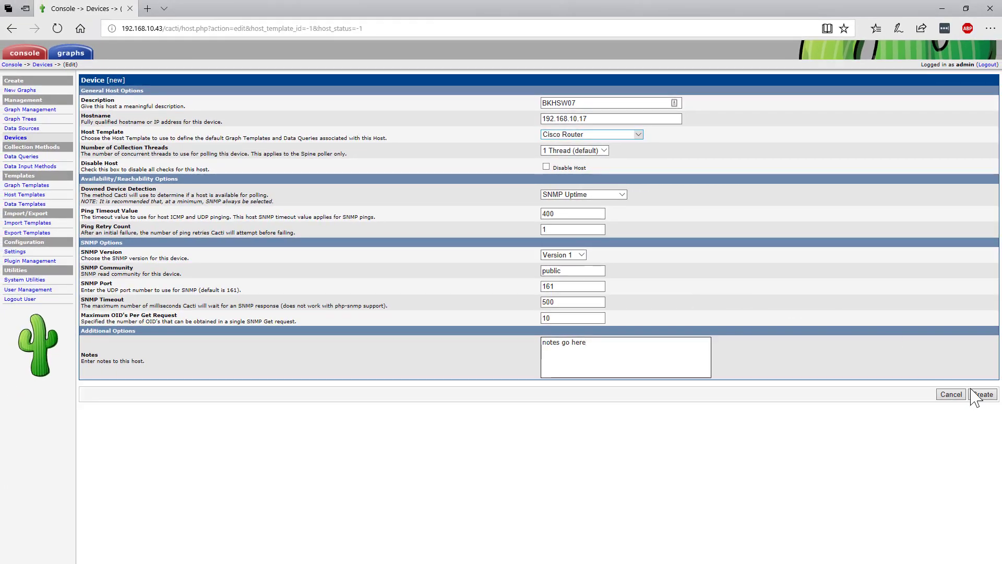
click(982, 395)
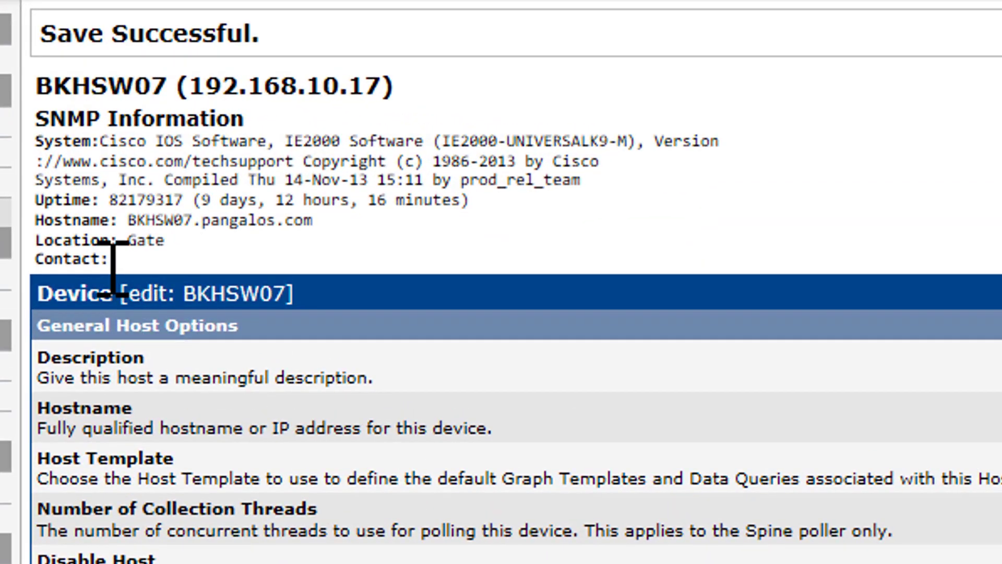
Step: Examine the SNMP information of the saved device, including its system, uptime, hostname and location
drag(108, 260, 39, 98)
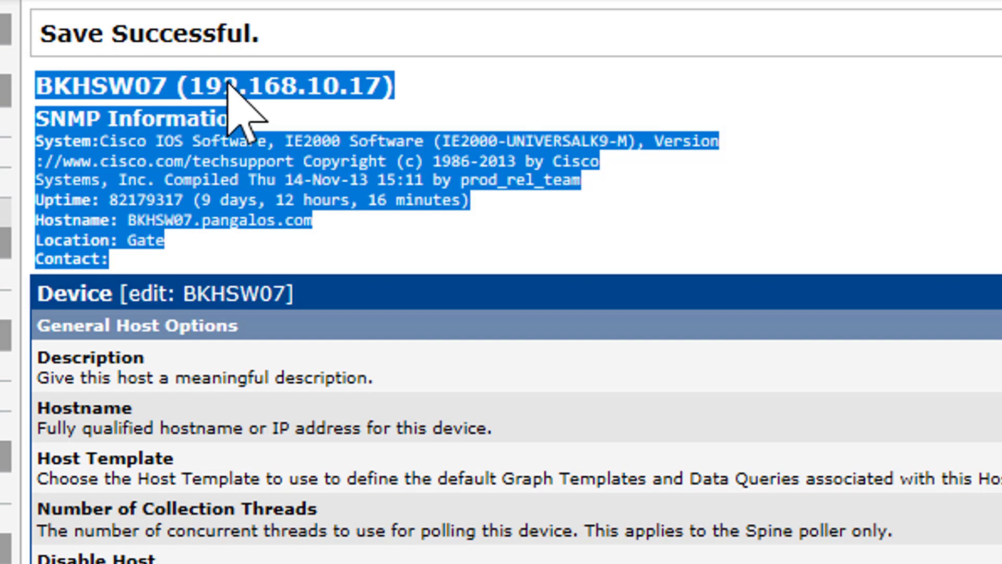
click(273, 161)
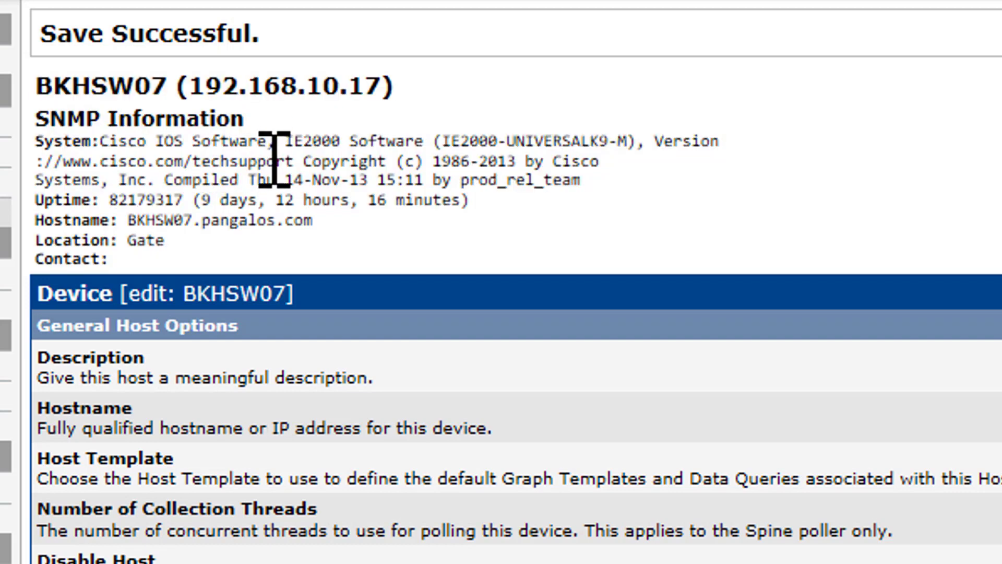
drag(341, 140, 219, 140)
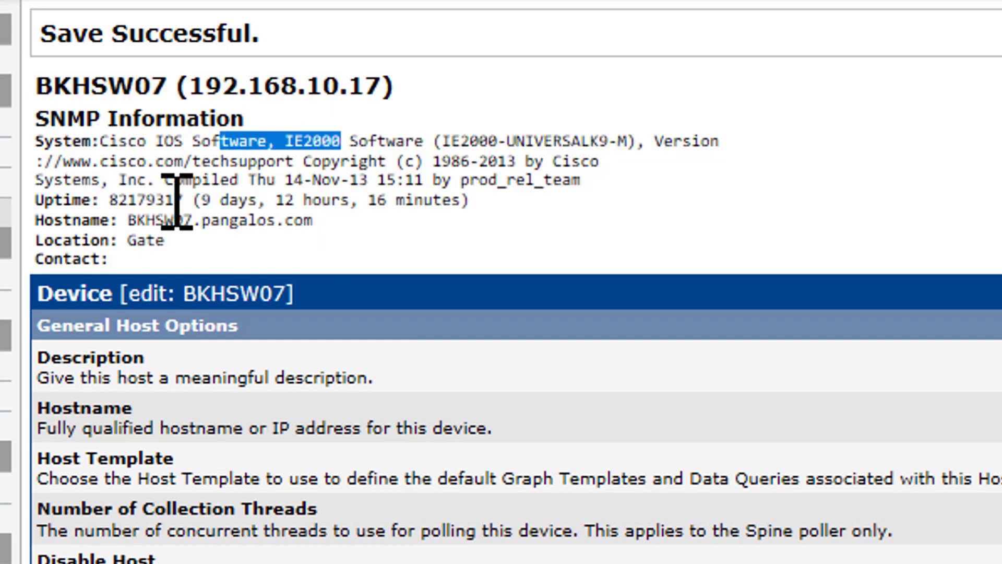
drag(312, 200, 242, 201)
drag(320, 223, 38, 212)
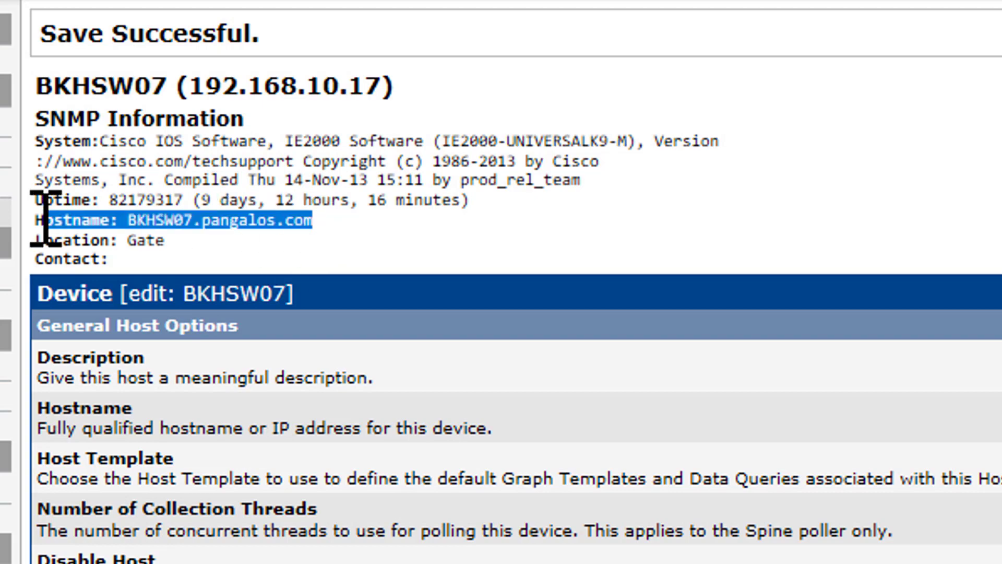
drag(165, 239, 48, 244)
click(114, 290)
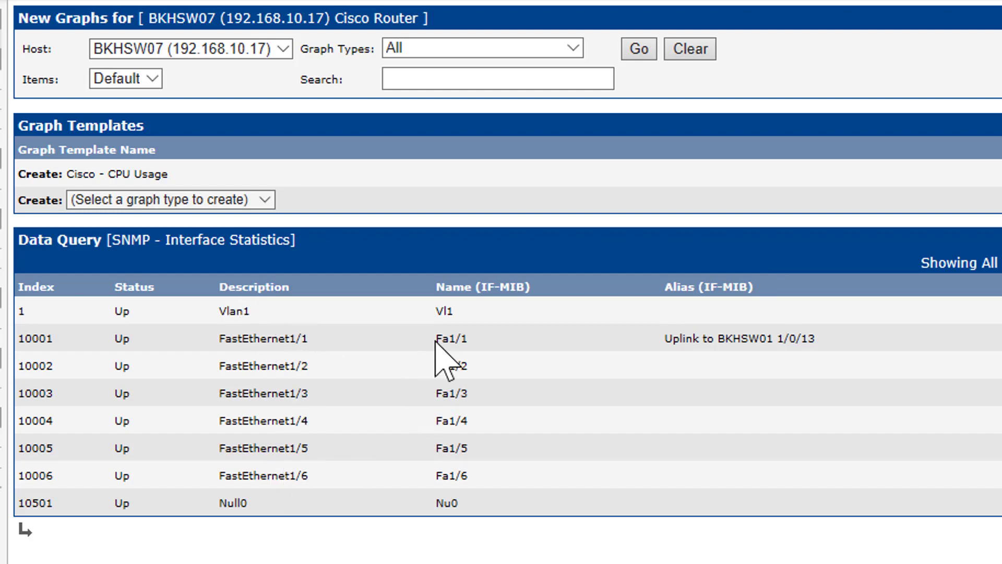
Step: Create an In/Out Bits graph for BKHSW07's FastEthernet1/1 interface, the uplink to BKHSW01, and check the created graph's name
drag(817, 338, 646, 338)
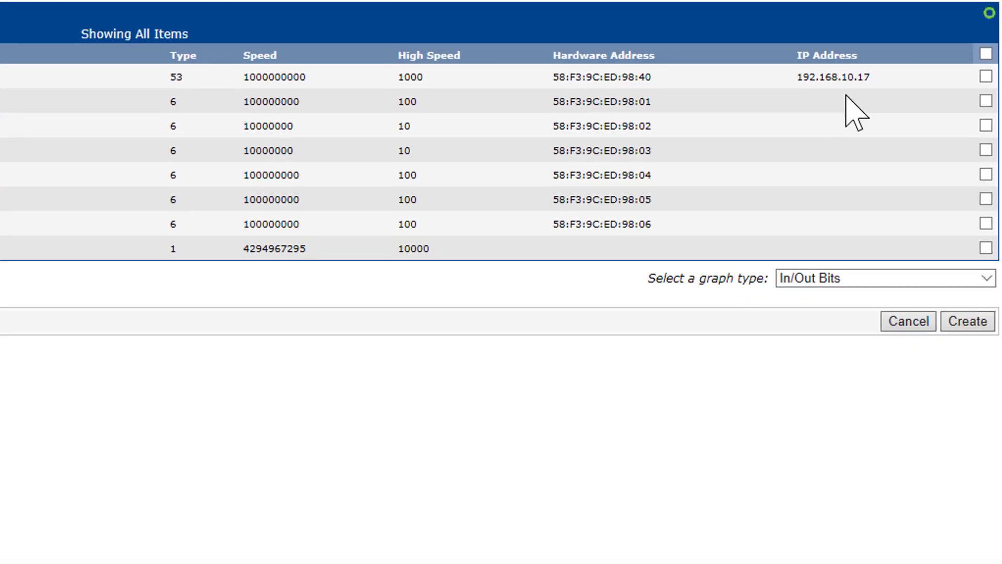
click(983, 101)
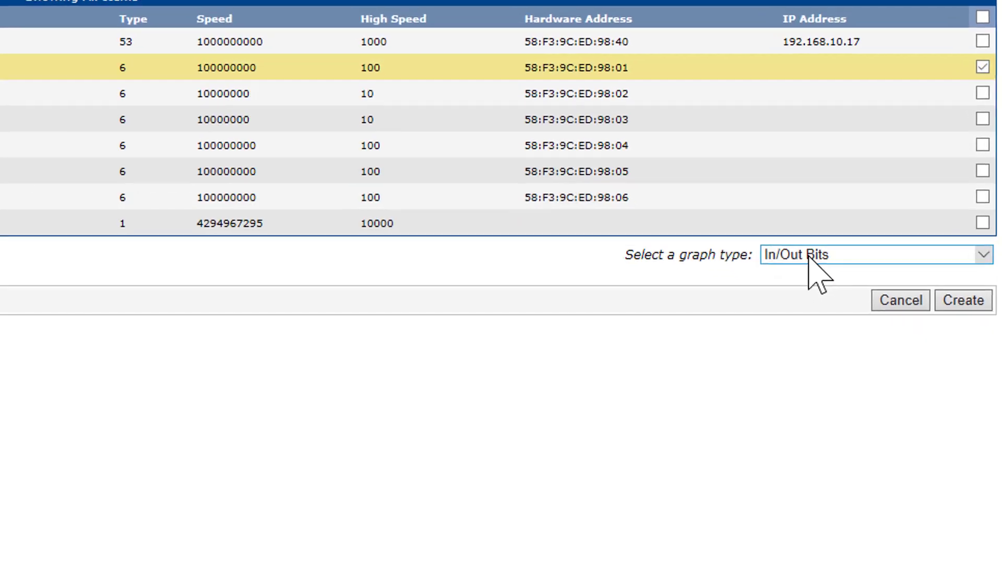
click(796, 277)
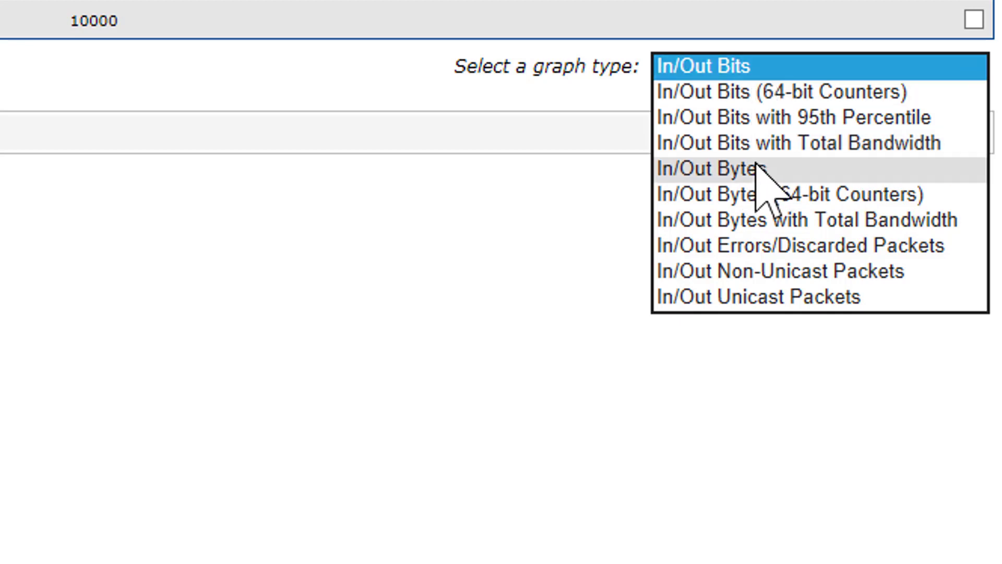
click(741, 66)
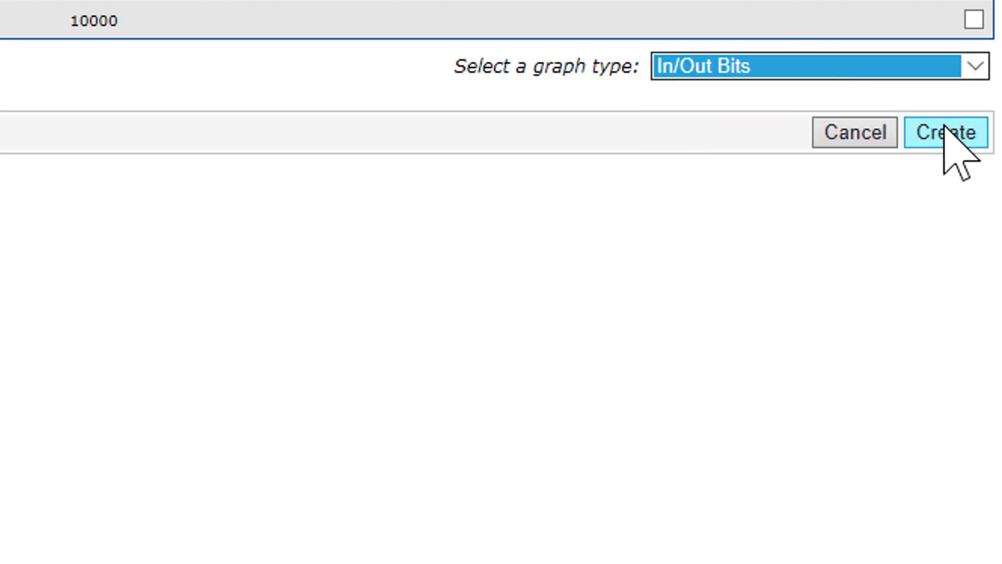
click(947, 135)
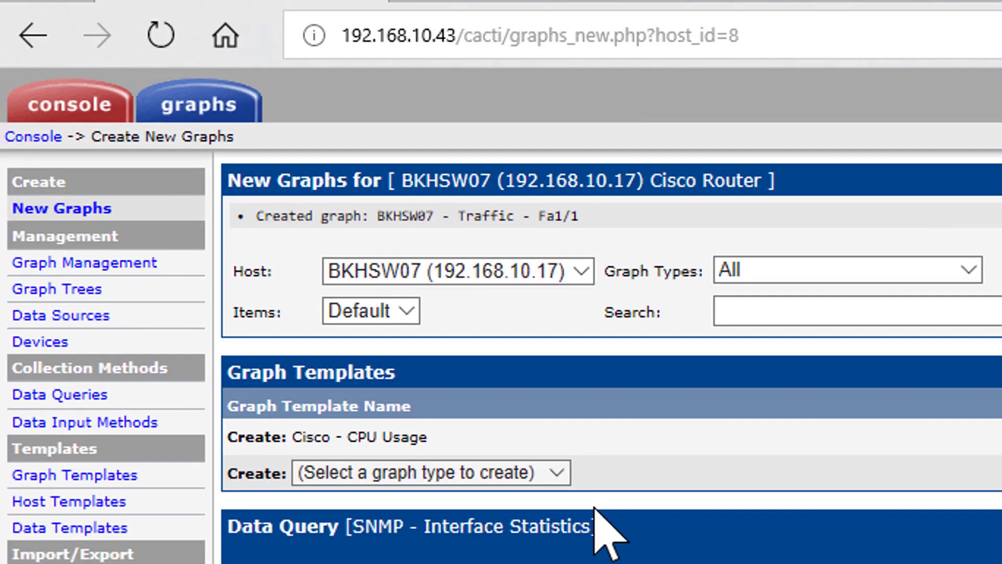
drag(579, 216, 259, 216)
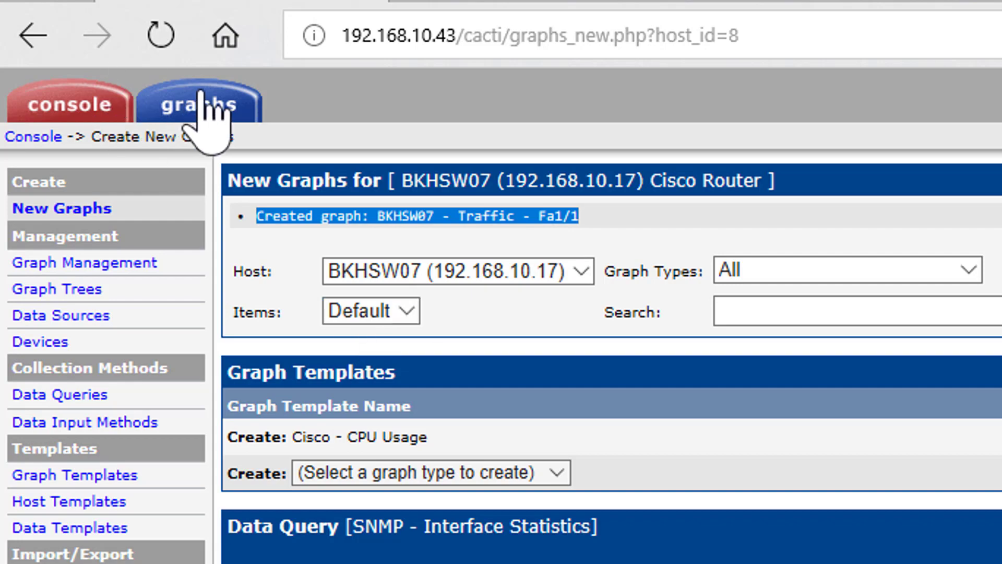
Step: View the graphs of the Localhost host in the Default Tree
click(211, 107)
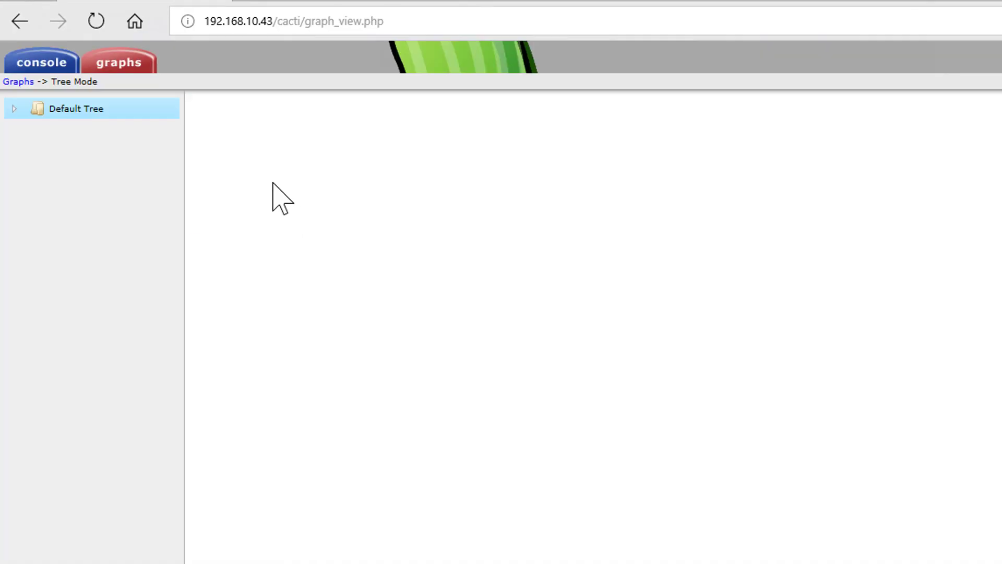
click(14, 109)
click(92, 133)
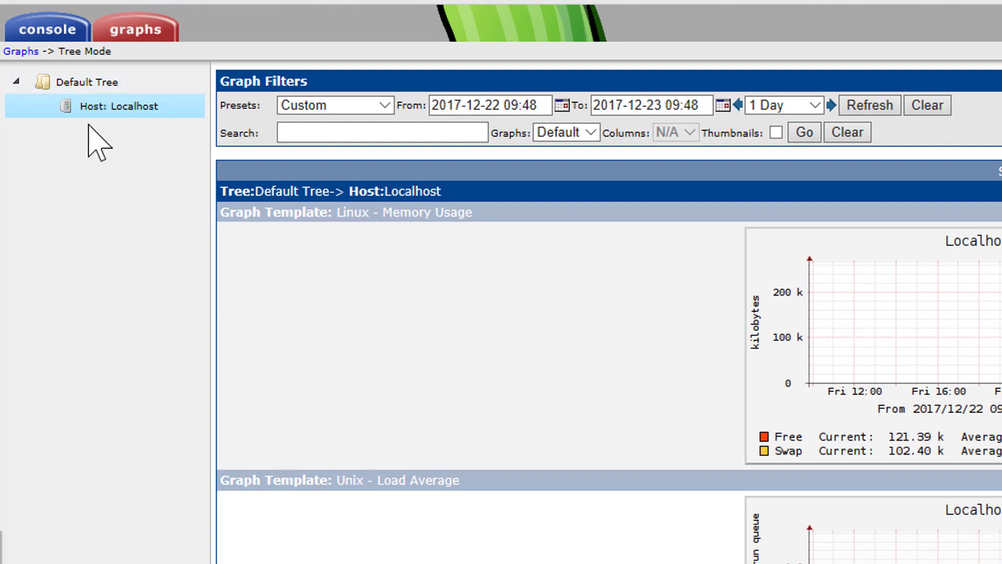
Step: Add a root-level header titled "Gate" to the Default Tree and check its branch in the graph view
click(48, 29)
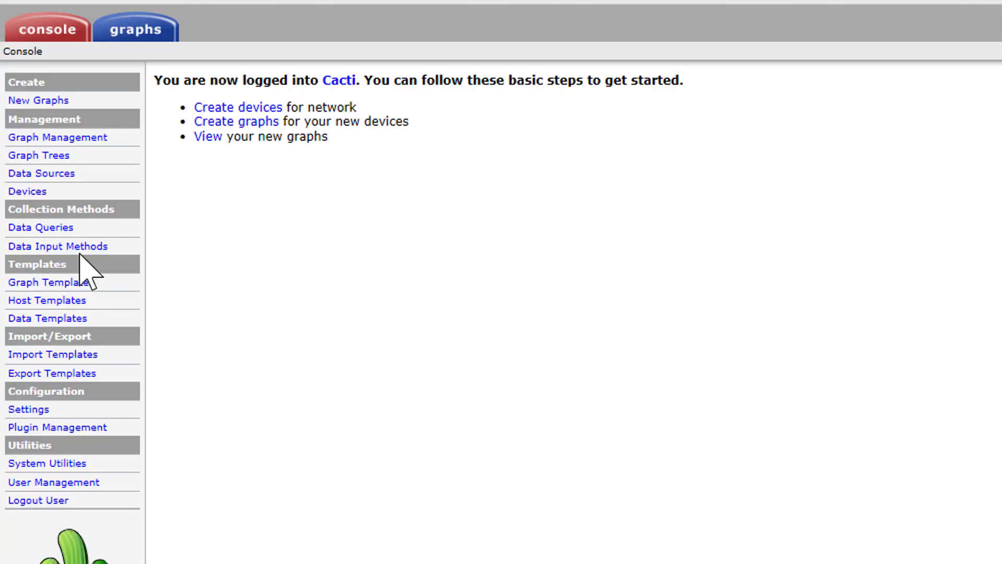
click(36, 156)
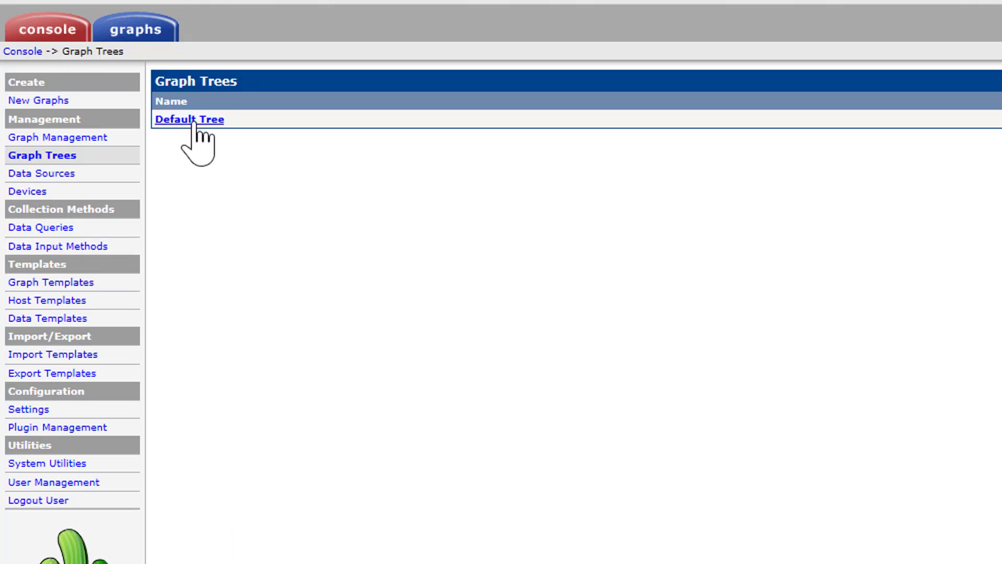
click(195, 121)
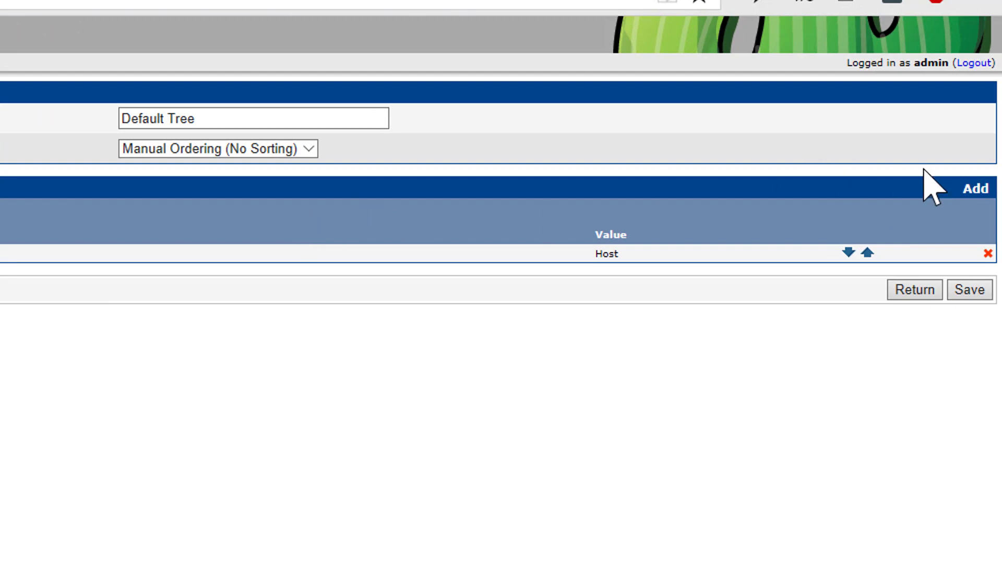
click(966, 188)
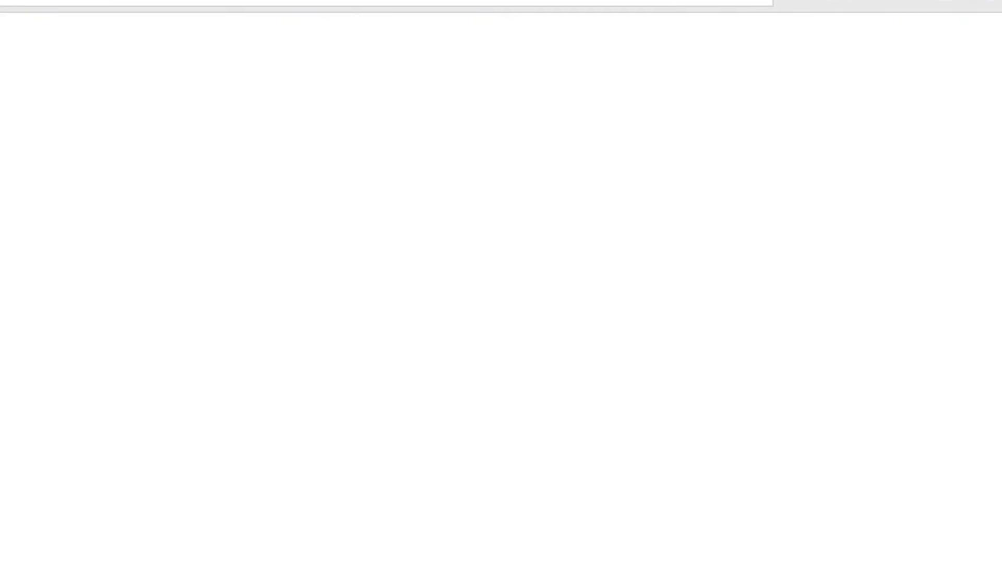
click(684, 93)
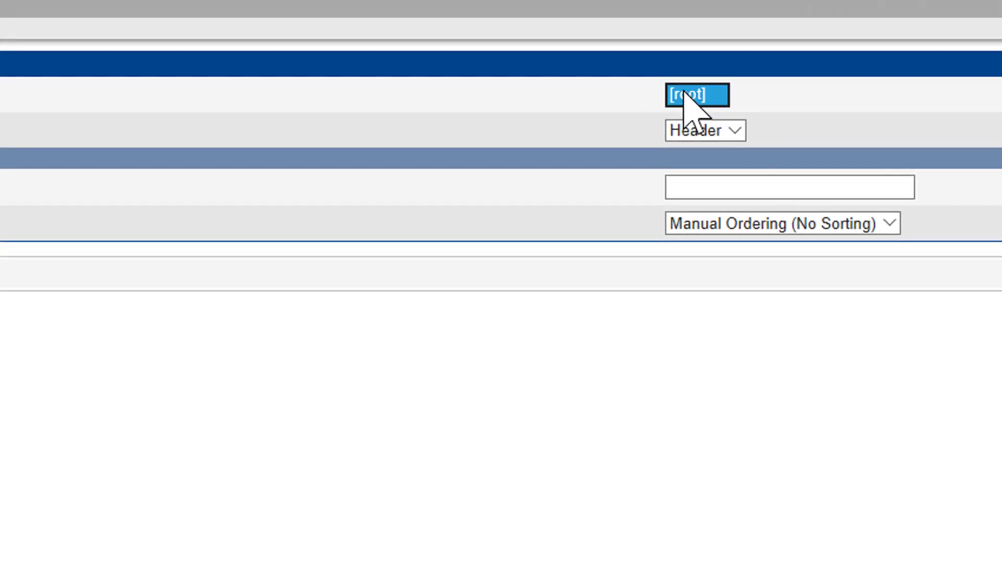
click(699, 132)
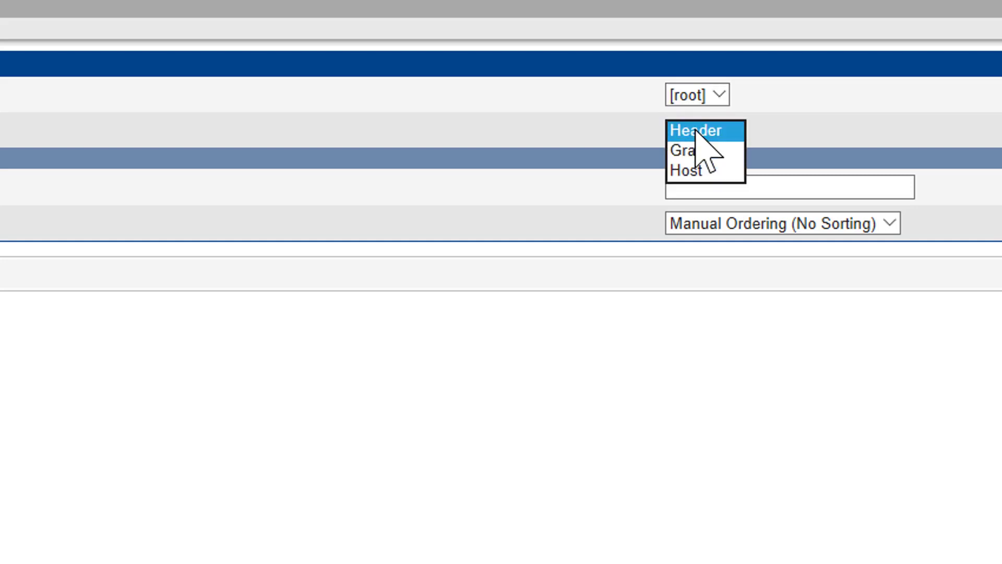
click(705, 183)
click(705, 183)
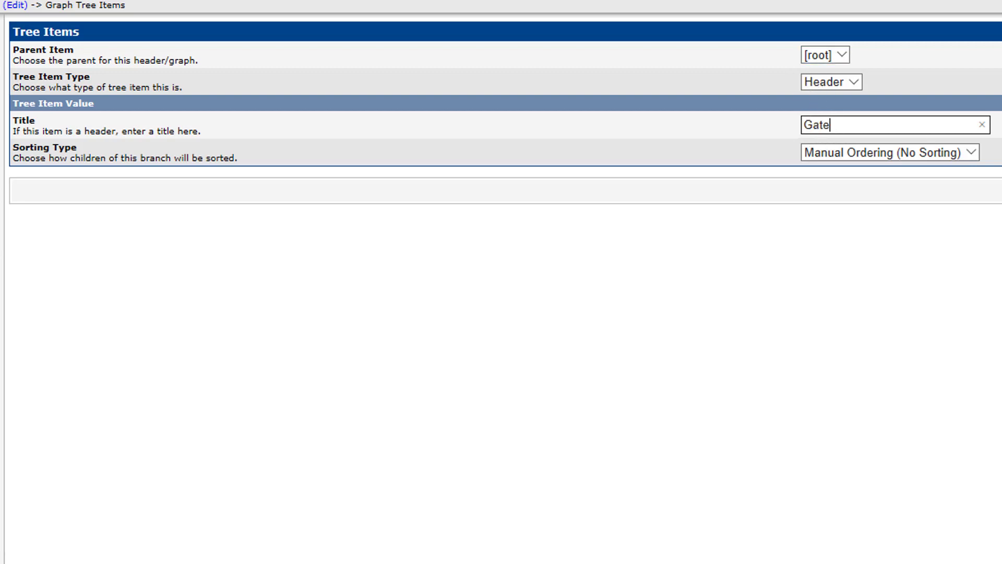
key(Return)
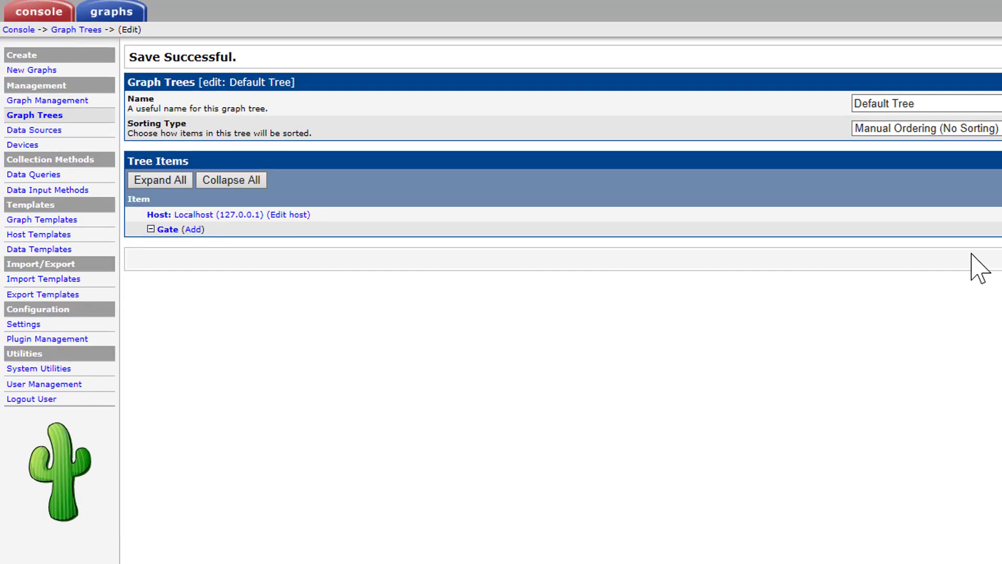
click(112, 13)
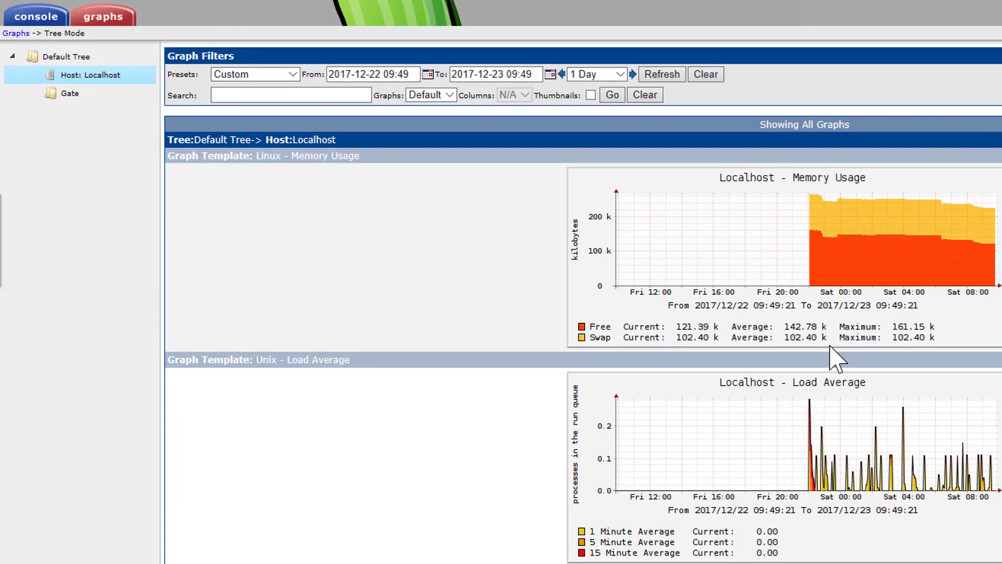
click(81, 108)
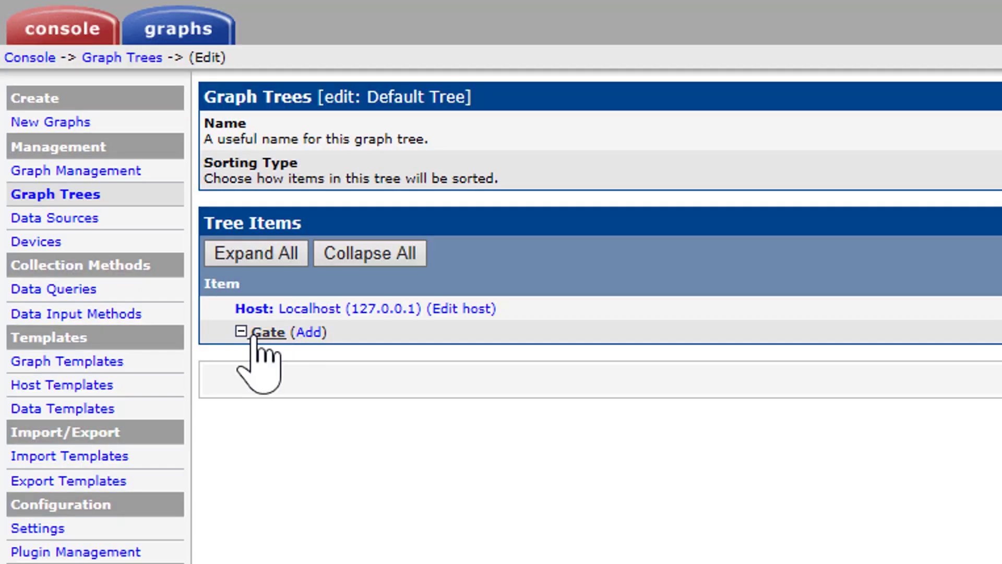
Step: Add the "BKHSW07 - Traffic - Fa1/1" graph under the Gate header with Hourly (1 Minute Average), and view the graph in the tree
click(303, 337)
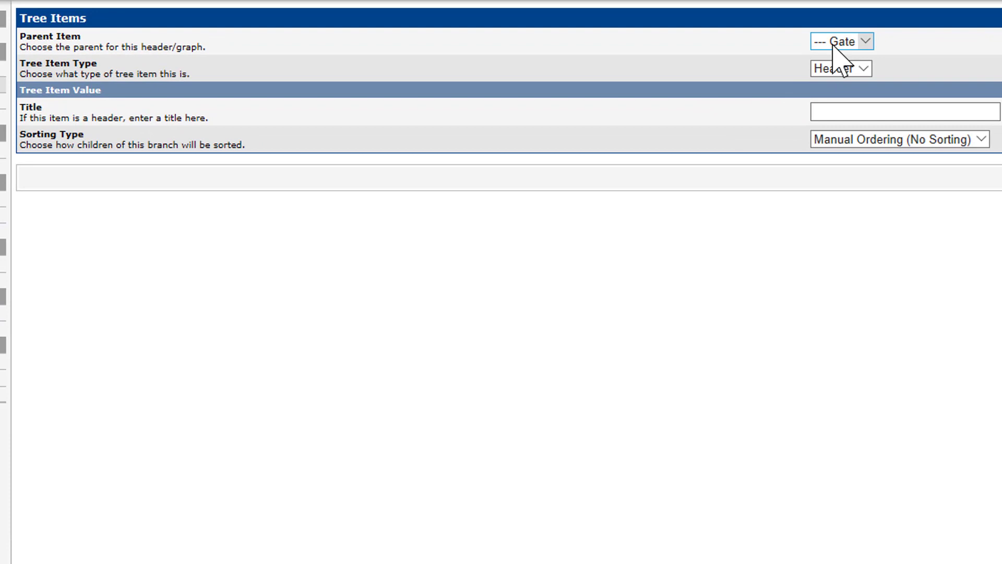
click(836, 73)
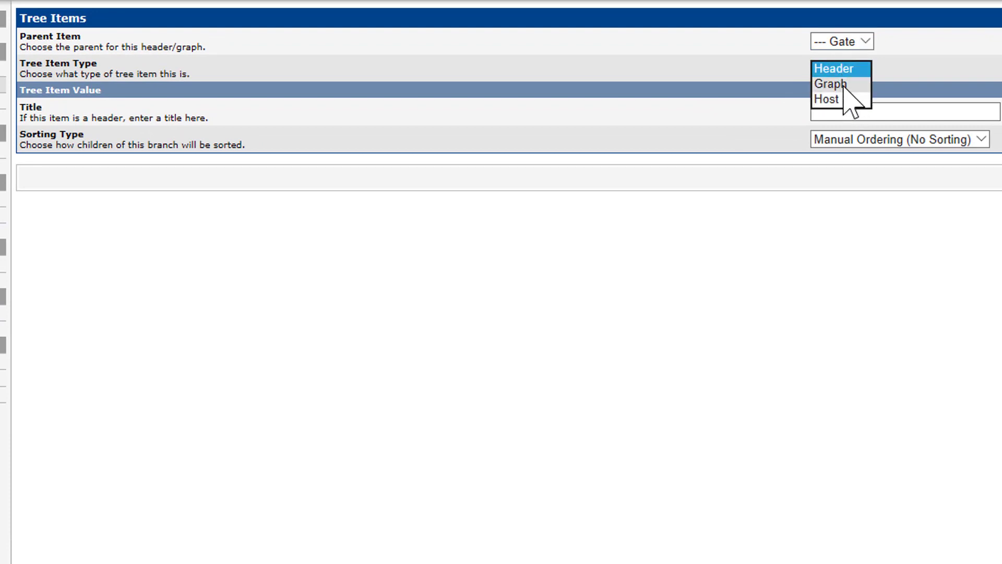
click(844, 85)
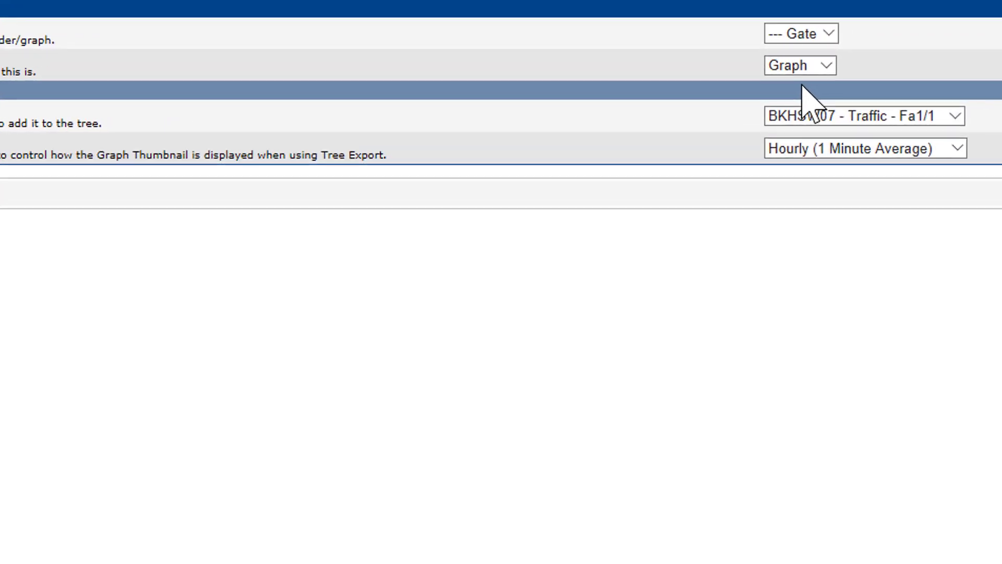
click(872, 132)
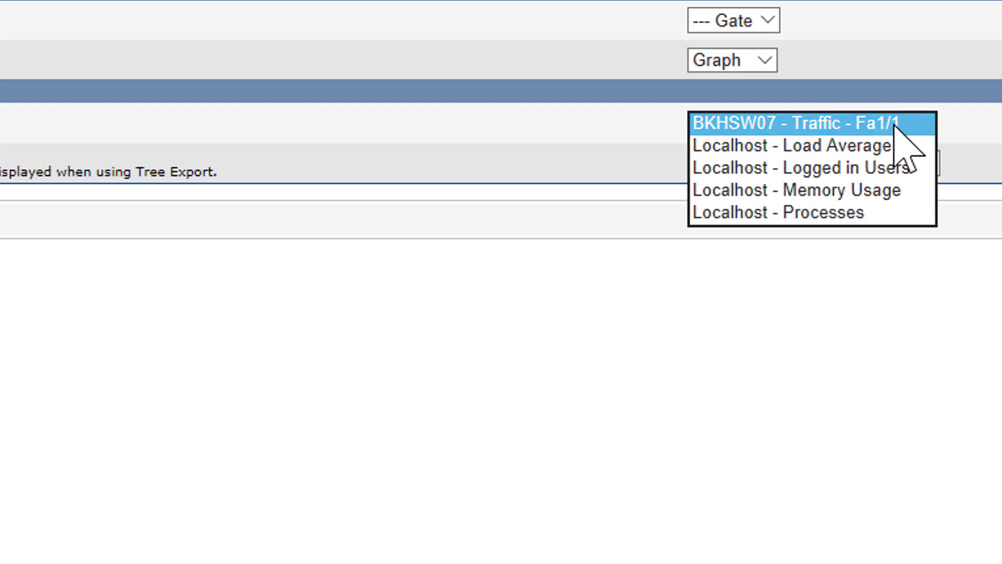
click(863, 123)
click(826, 166)
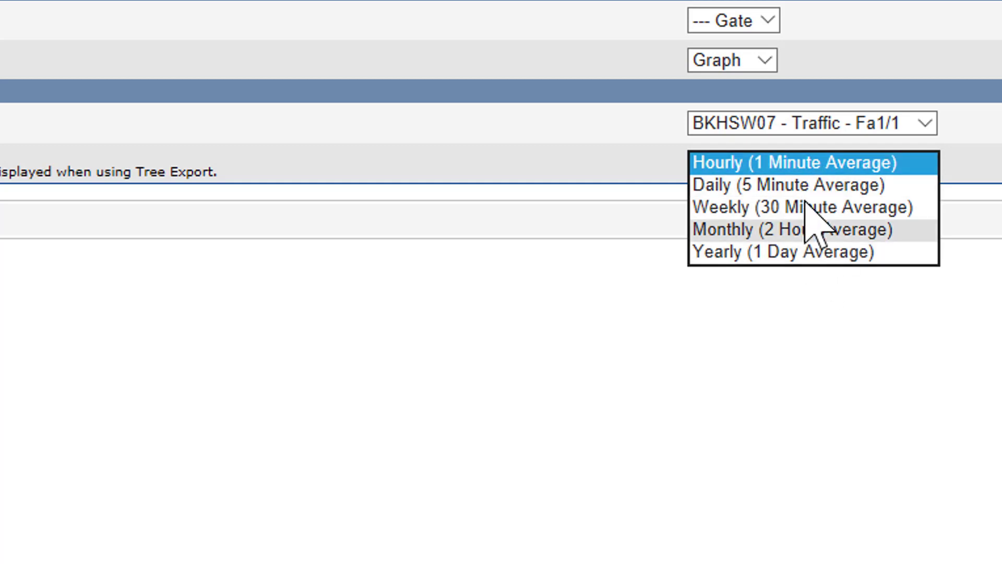
click(798, 162)
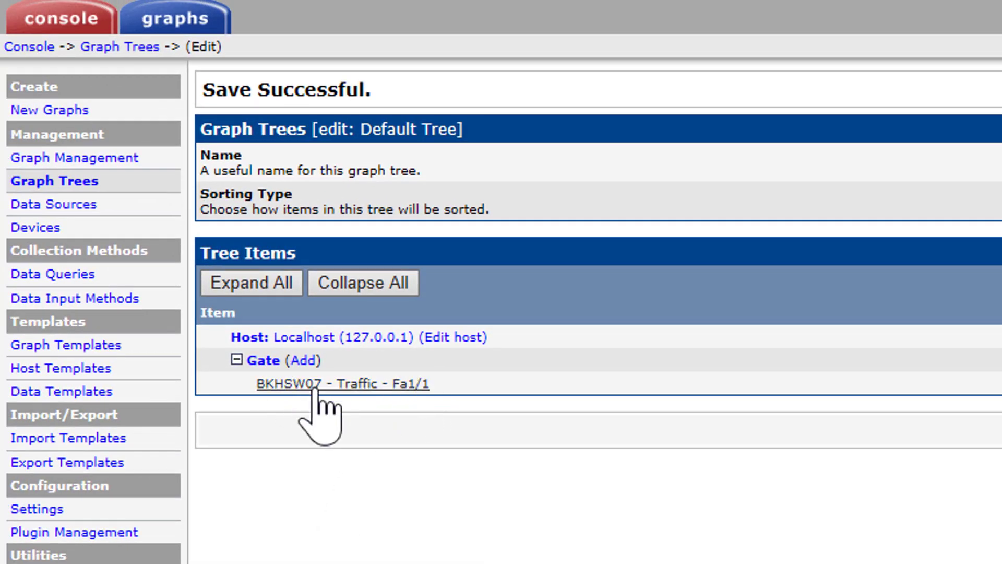
click(155, 31)
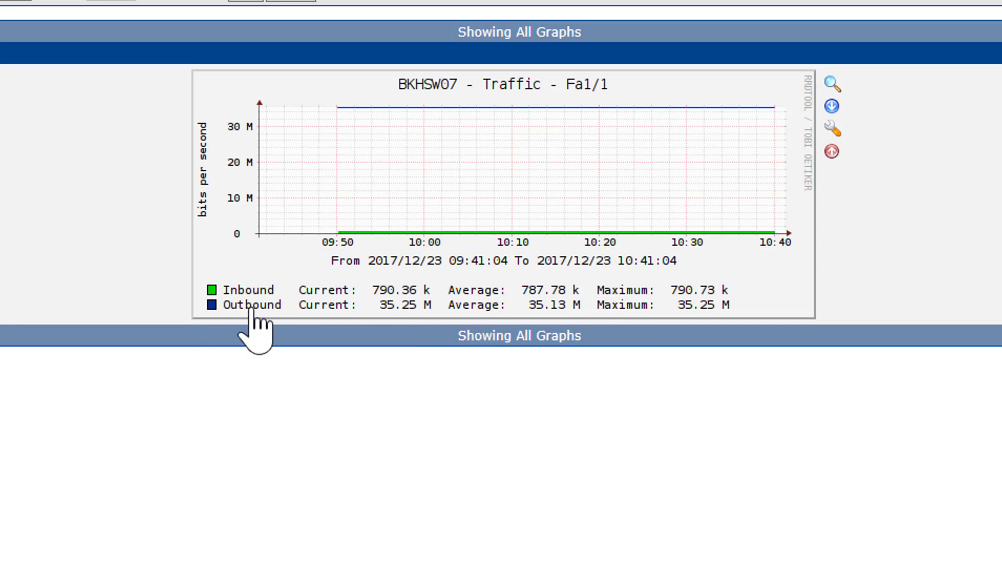
click(559, 176)
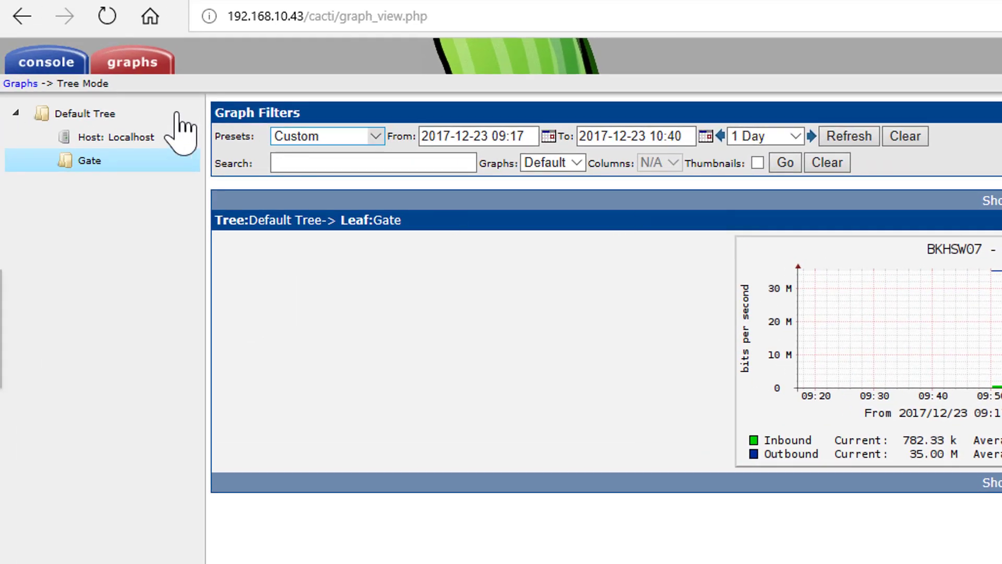
Step: Open graph creation for the BKHSW07 device and look through the graph types available for it
click(48, 63)
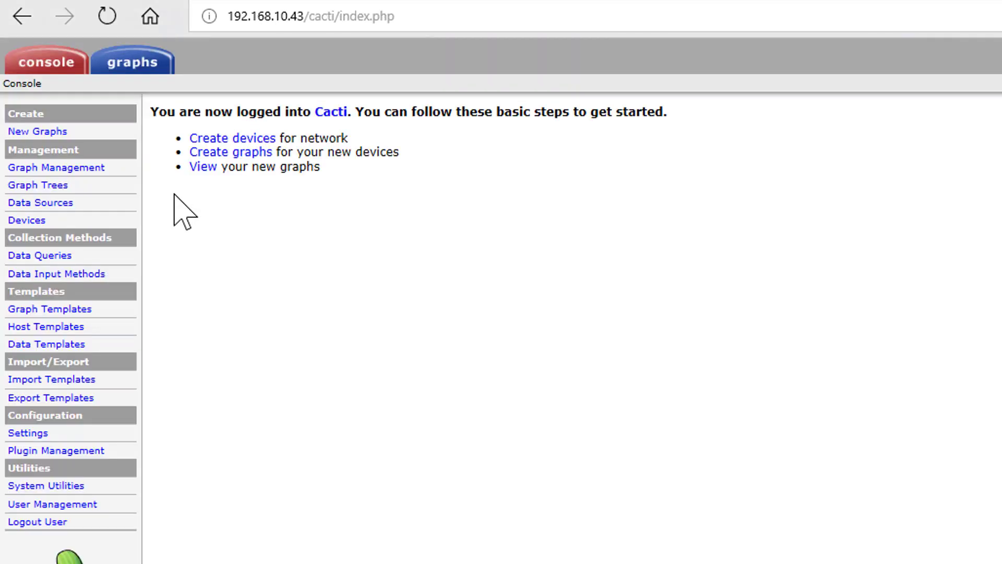
click(33, 221)
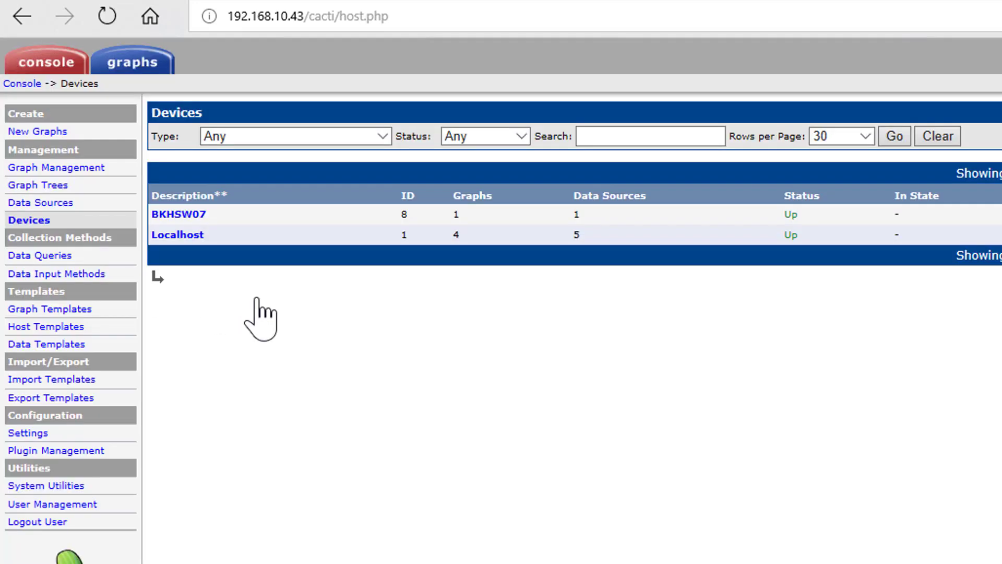
click(174, 215)
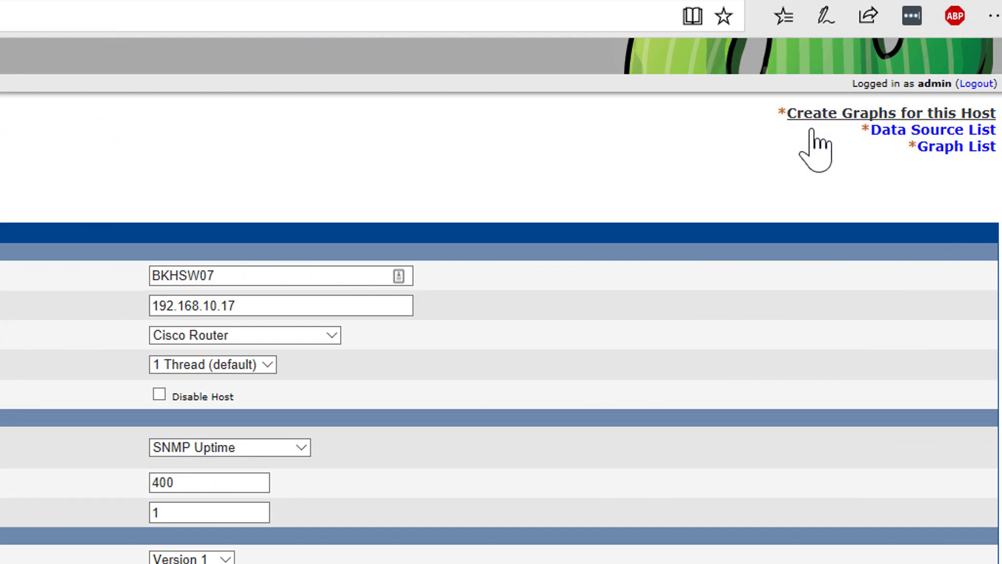
click(819, 119)
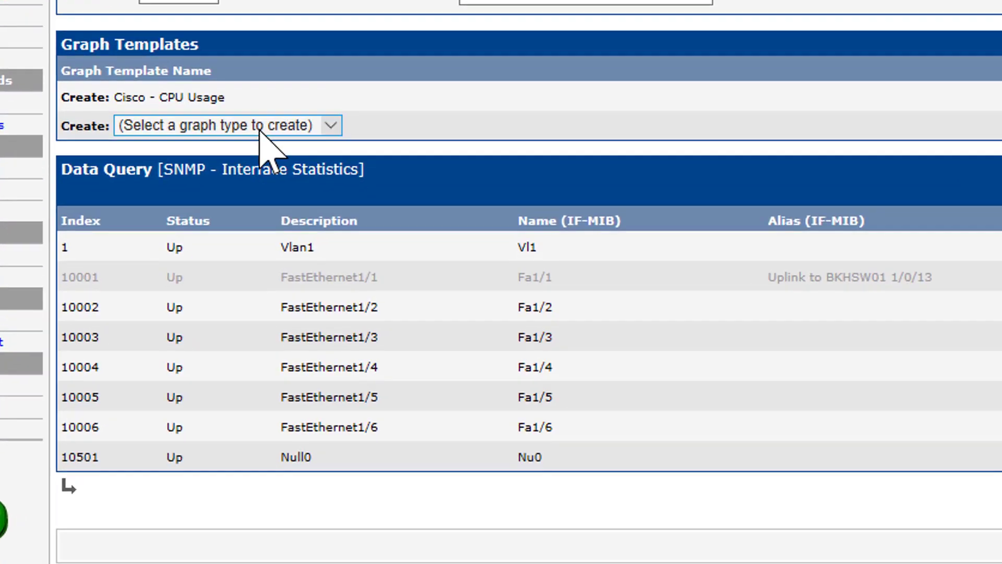
click(313, 233)
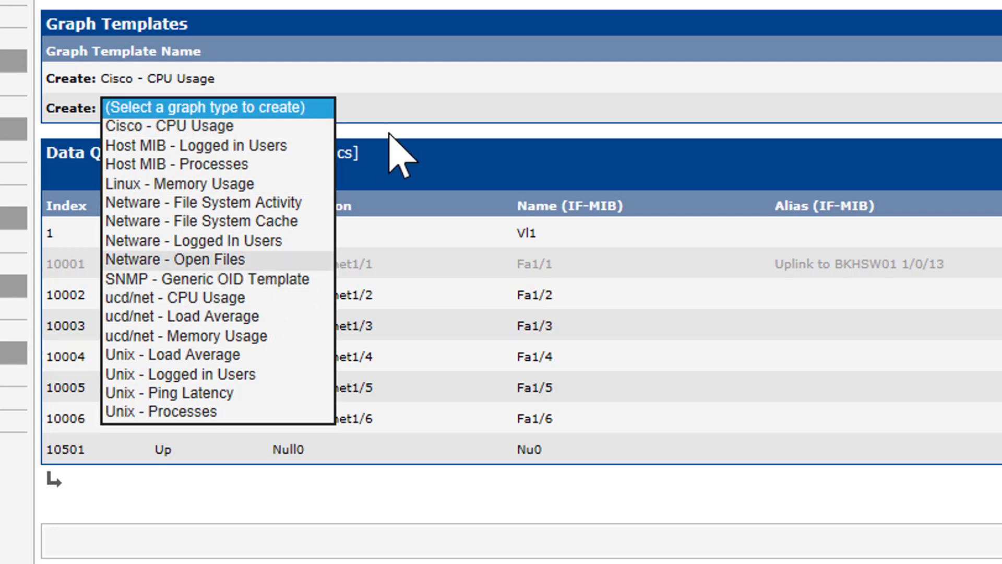
click(385, 26)
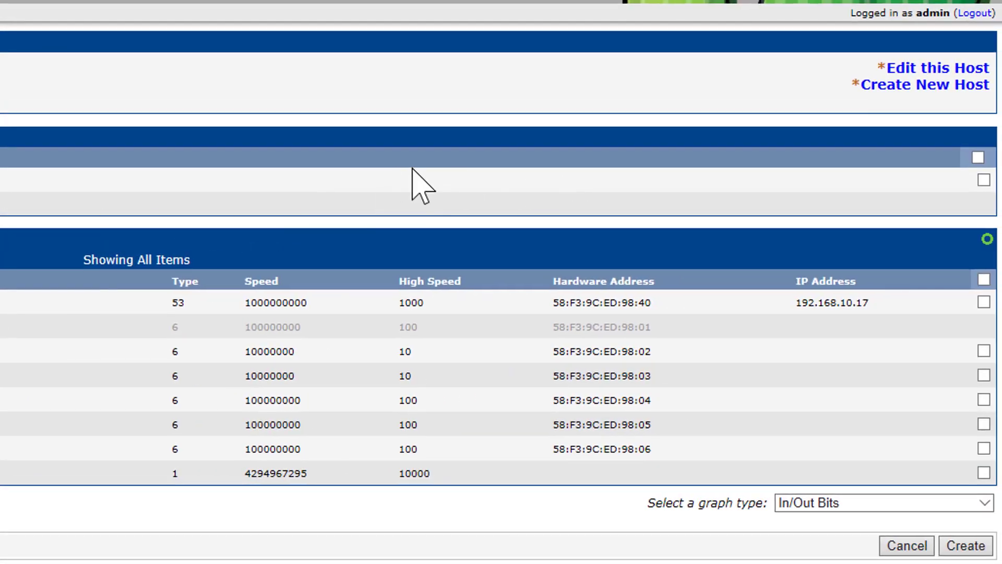
Step: Create the Cisco - CPU Usage graph for BKHSW07 with the color FF0000 and check the created graph's name
click(983, 180)
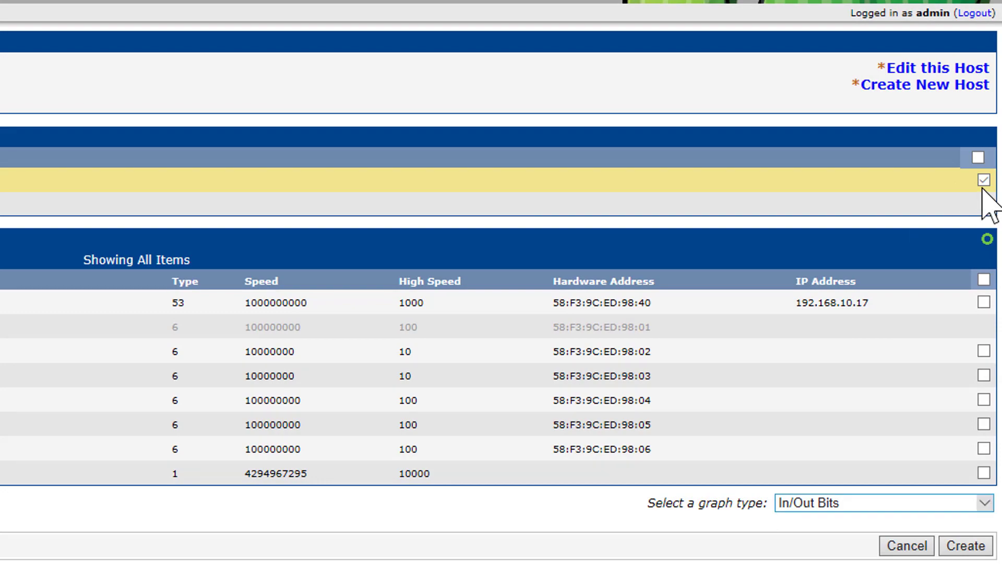
click(960, 547)
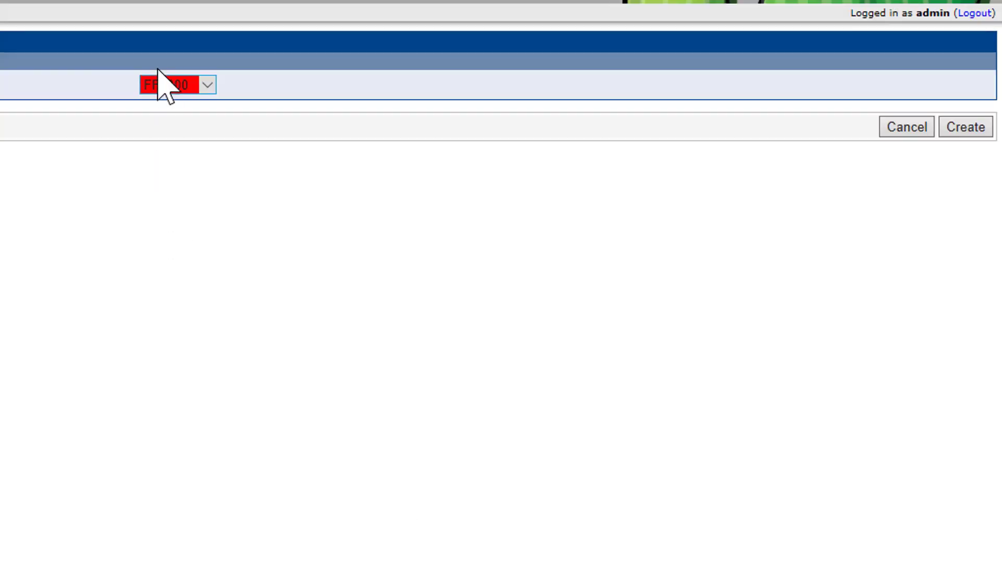
click(167, 87)
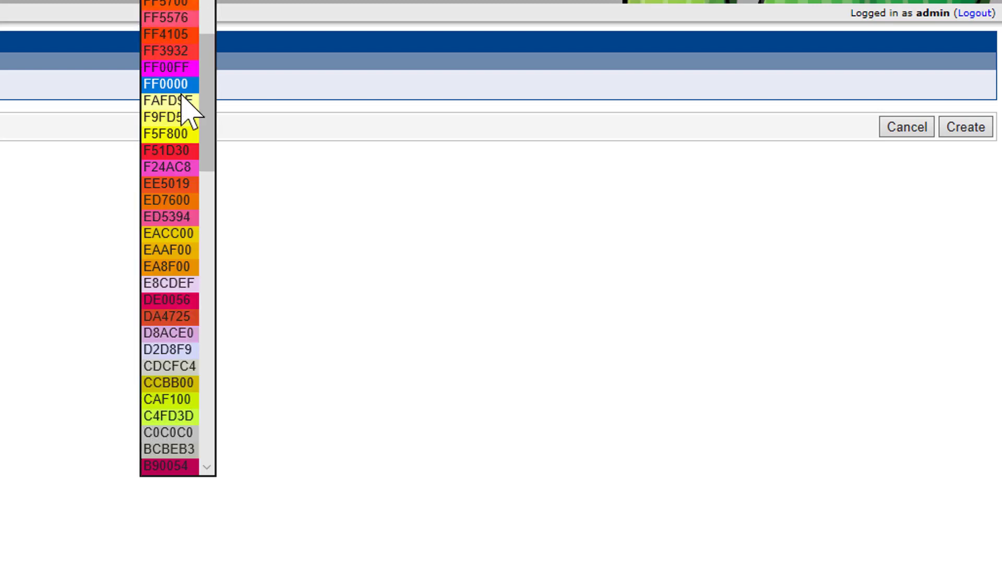
click(383, 167)
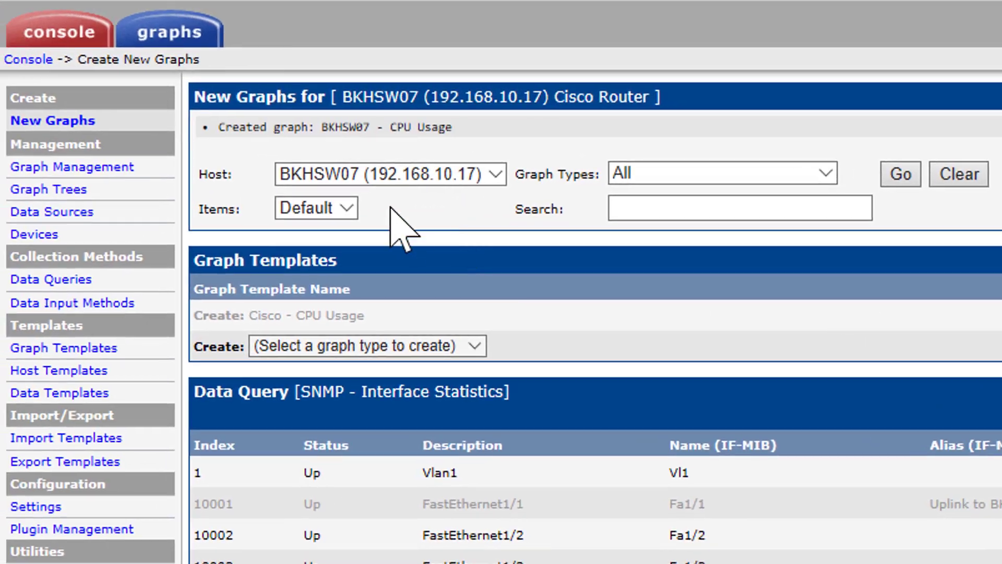
drag(454, 130, 218, 133)
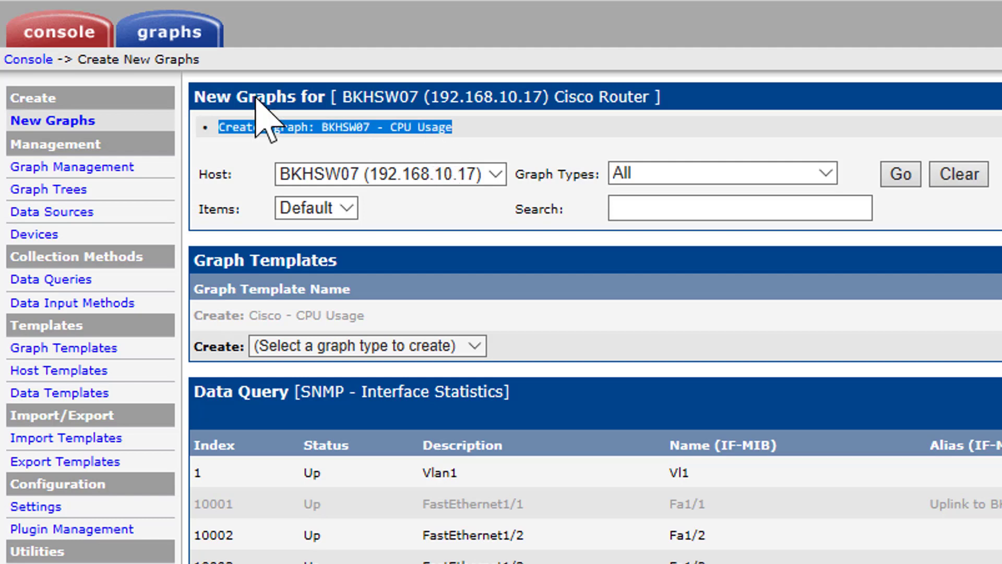
Step: Place the "BKHSW07 - CPU Usage" graph under the Gate branch of the Default Tree and return to the graph view
click(172, 26)
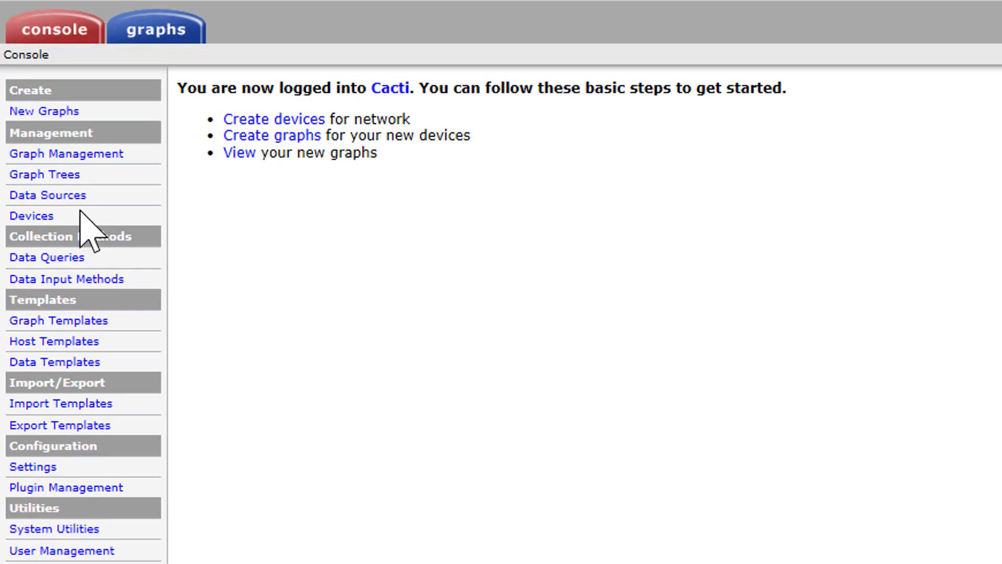
click(46, 154)
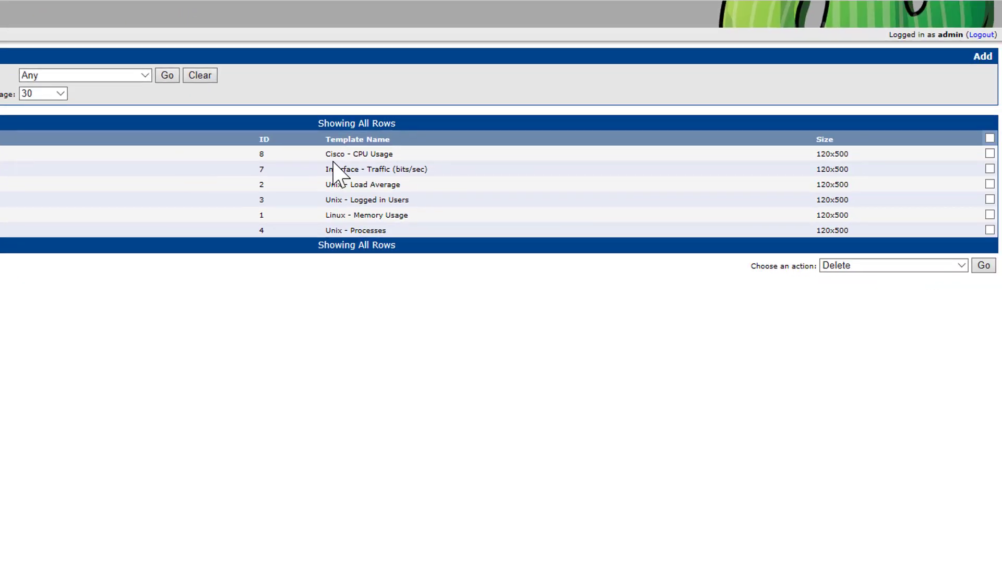
click(990, 153)
click(866, 265)
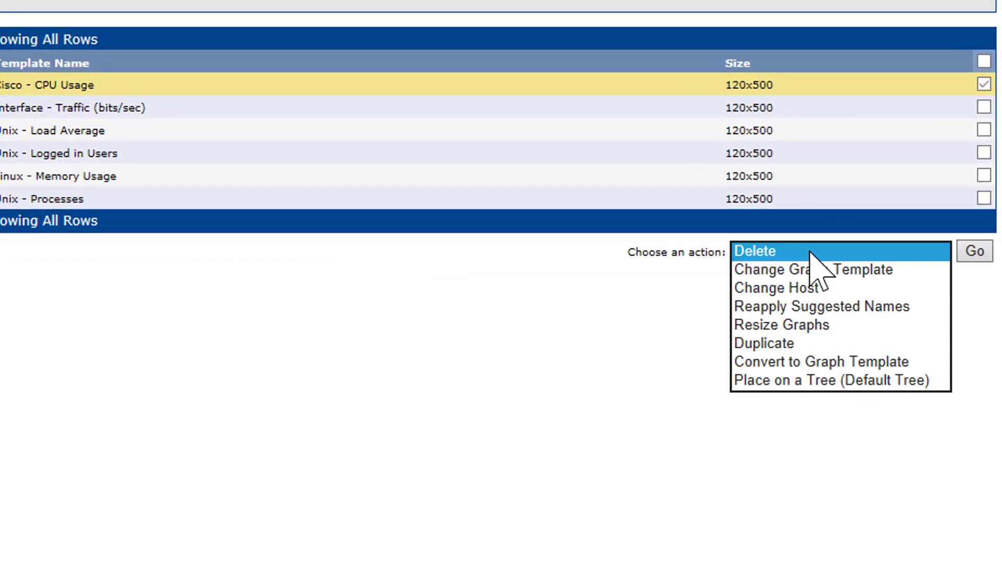
click(852, 380)
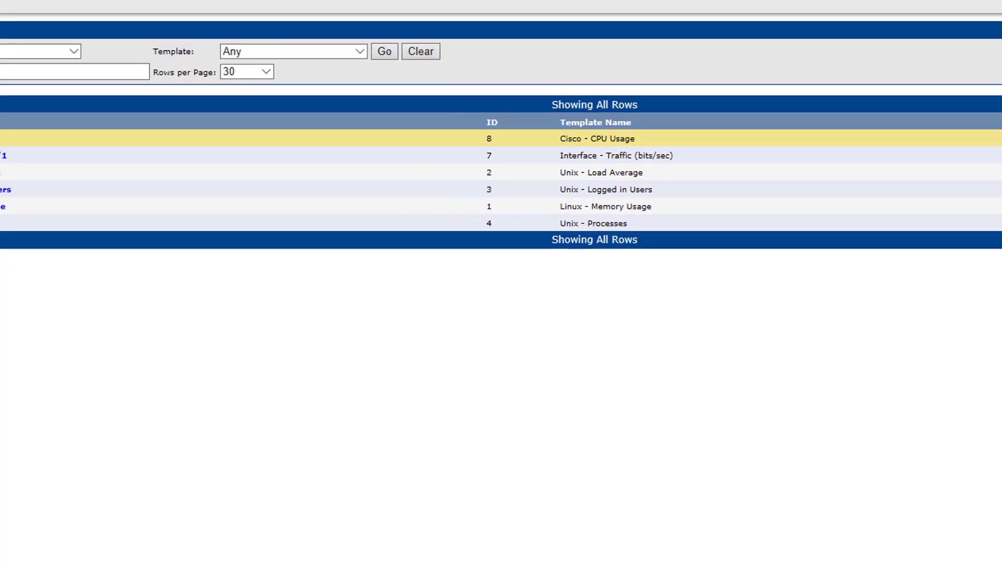
click(988, 265)
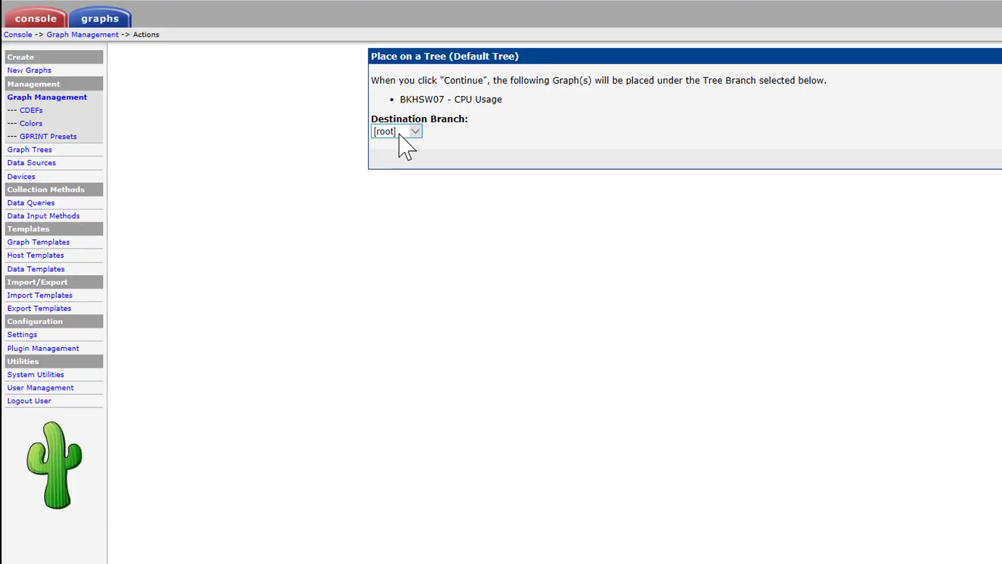
click(399, 135)
click(405, 150)
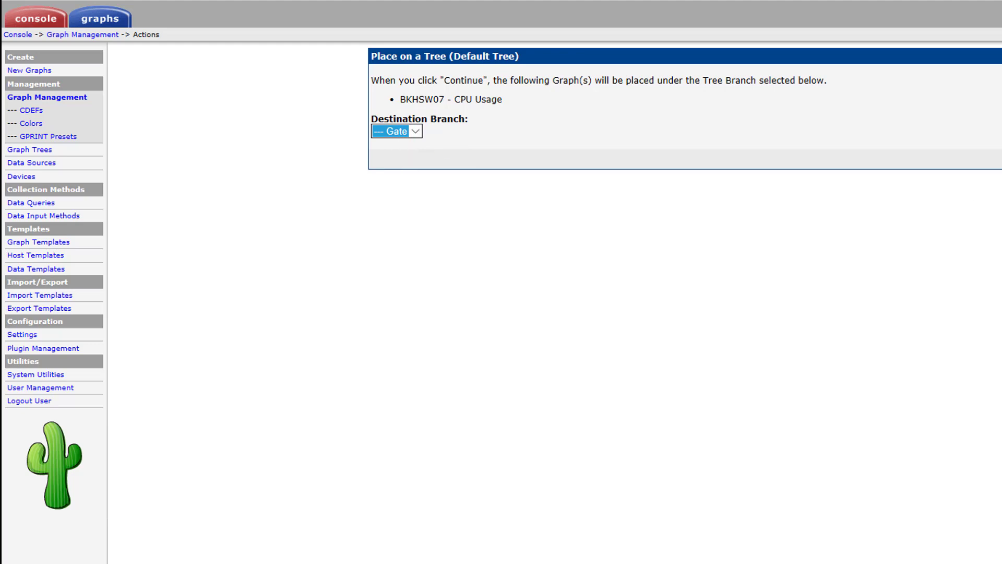
key(Return)
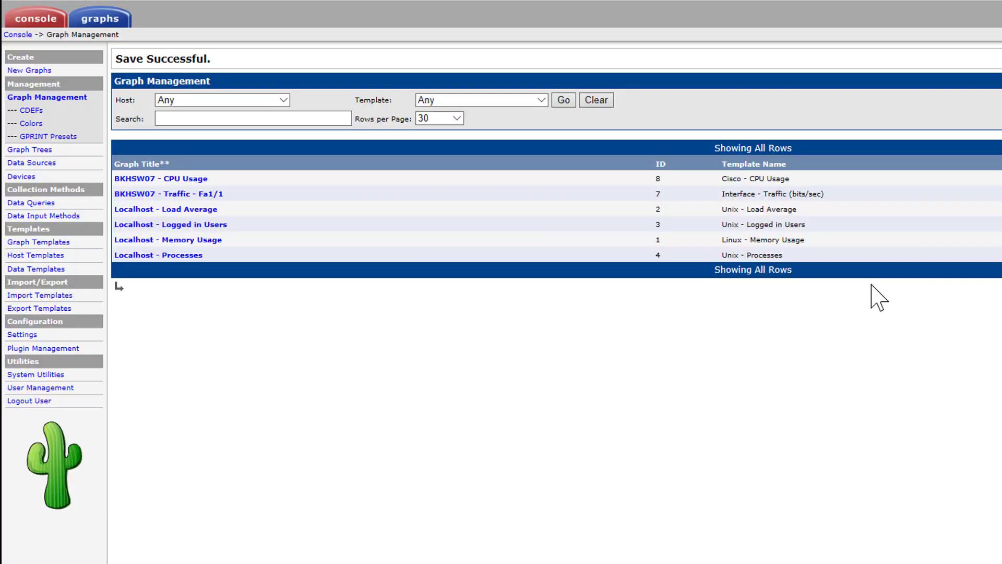
click(98, 21)
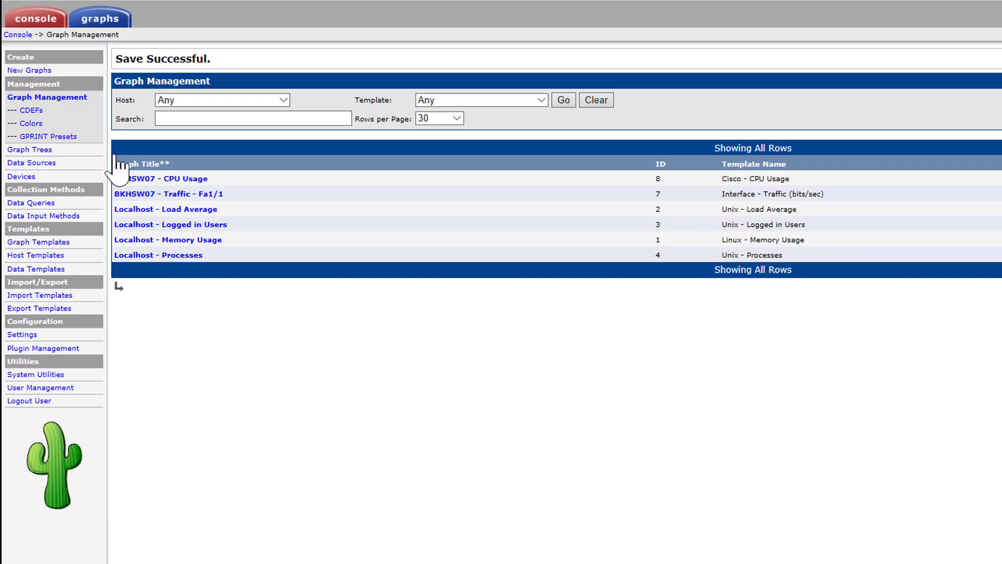